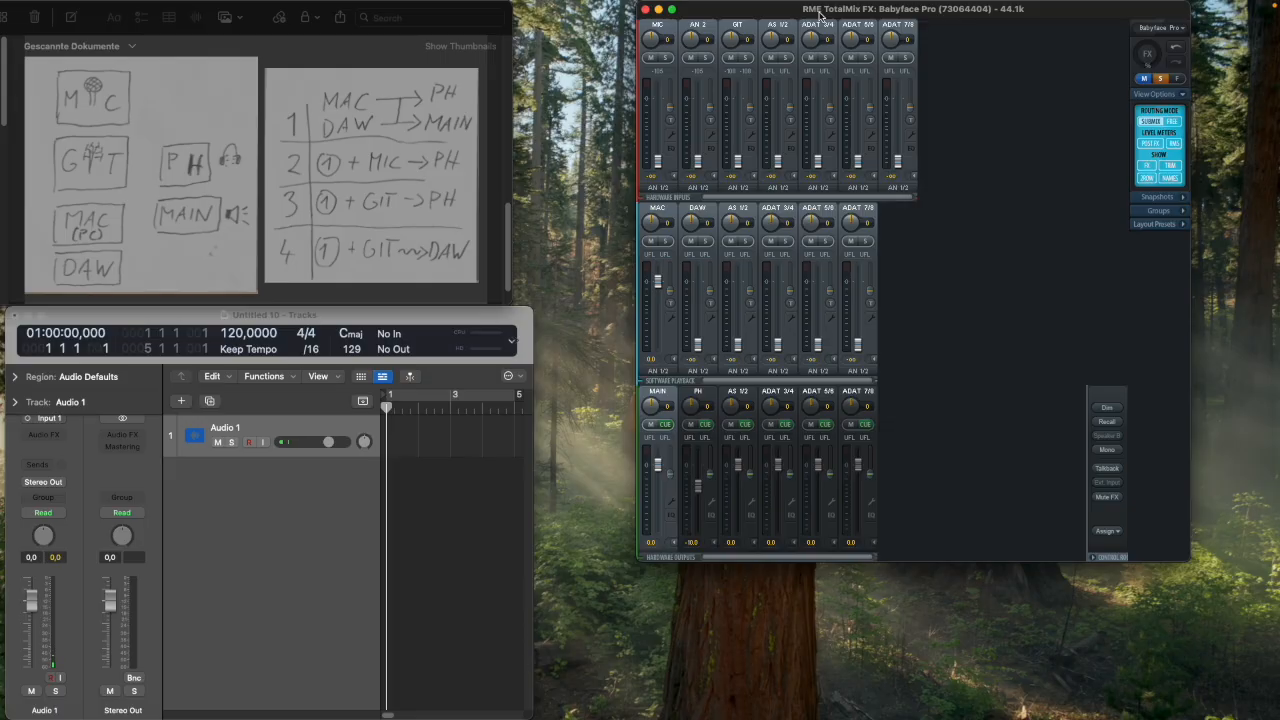
click(36, 84)
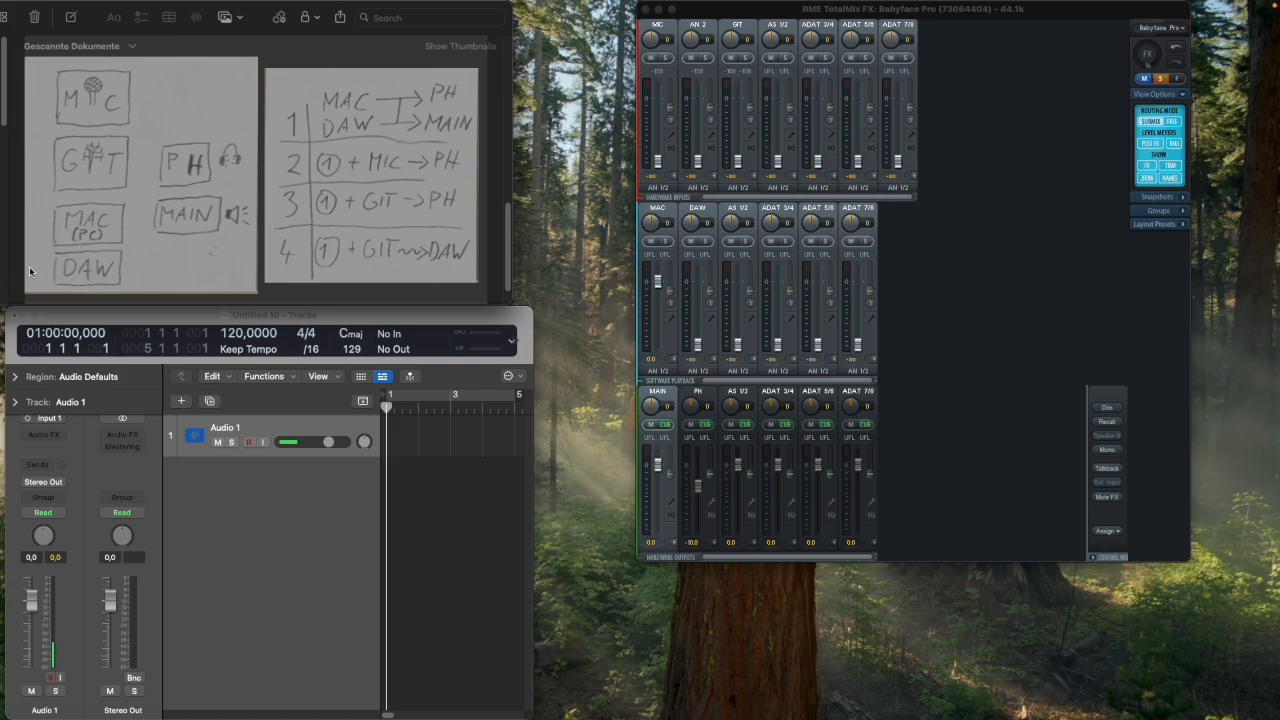
click(55, 313)
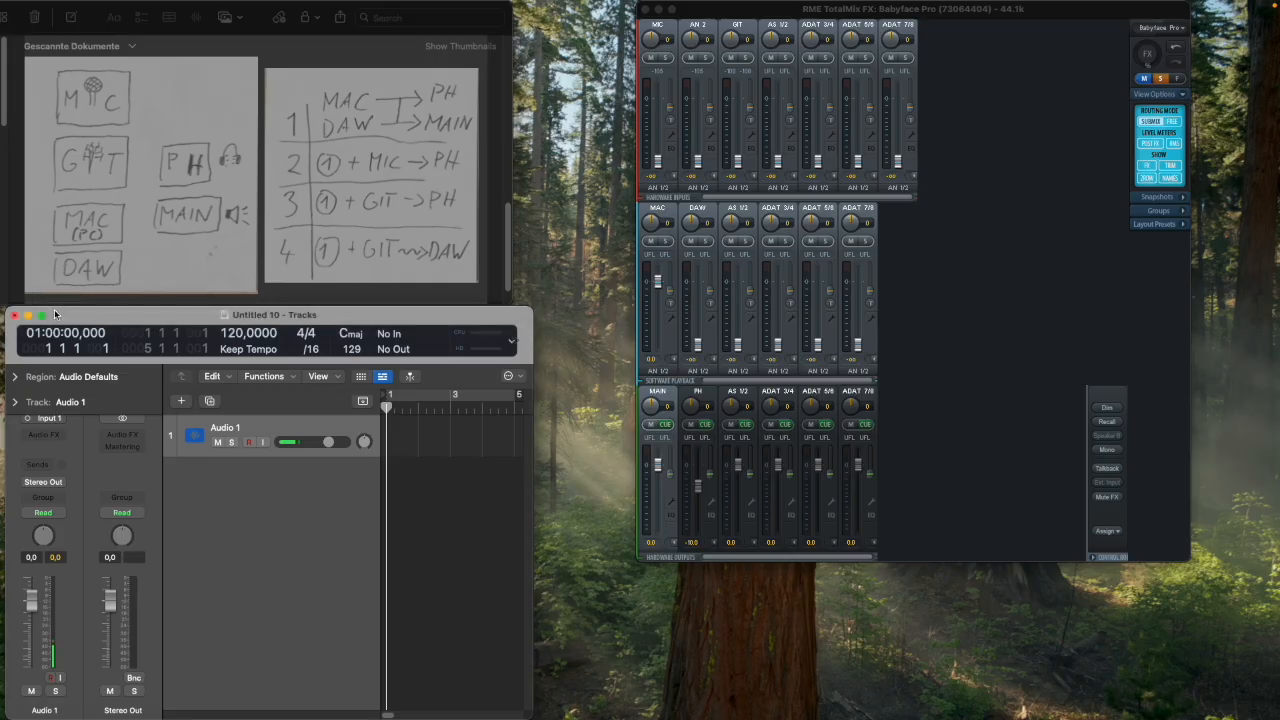
click(175, 125)
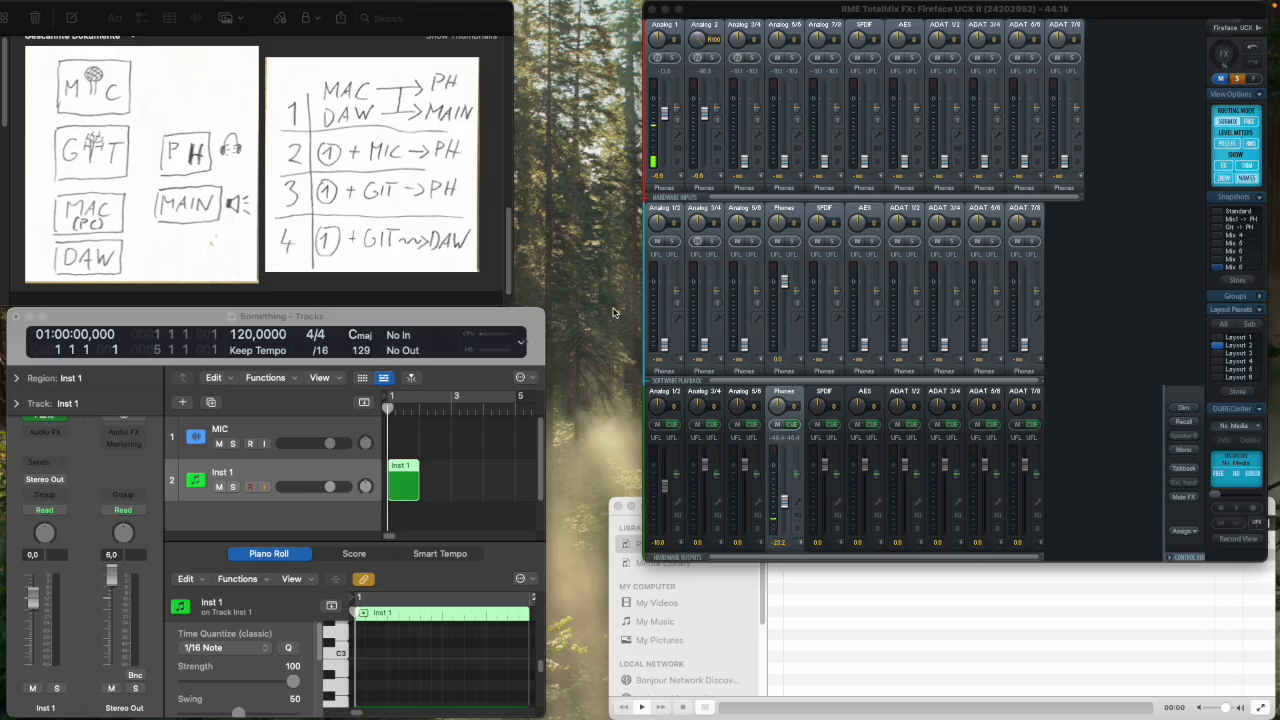
View the submixes of the hardware outputs Analog 3/4, Analog 5/6, Phones, SPDIF and AES one after another.
click(703, 391)
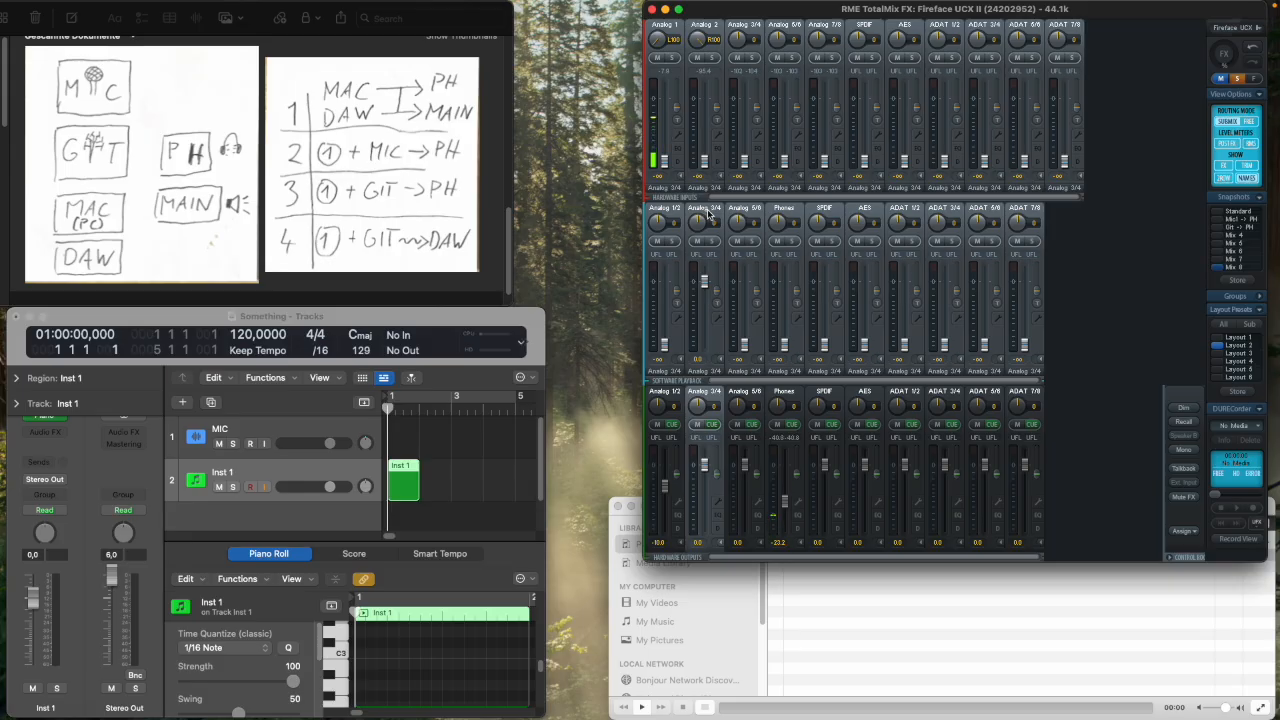
click(753, 394)
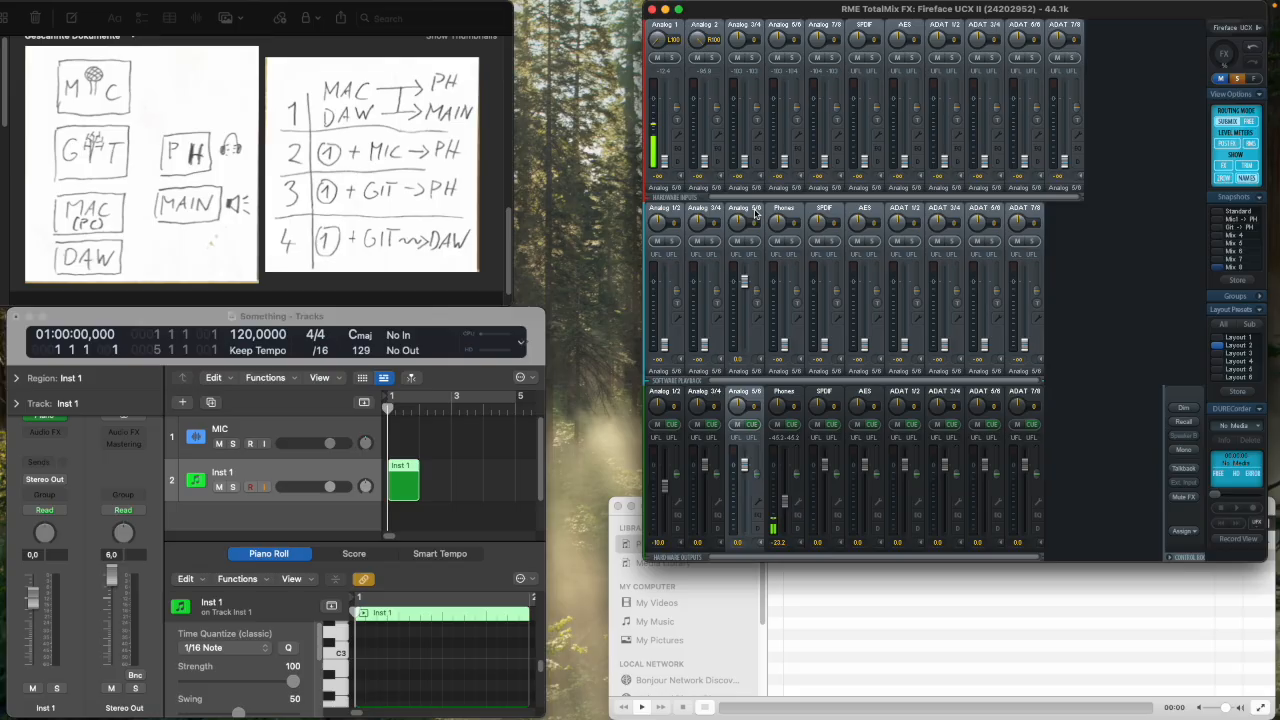
click(783, 392)
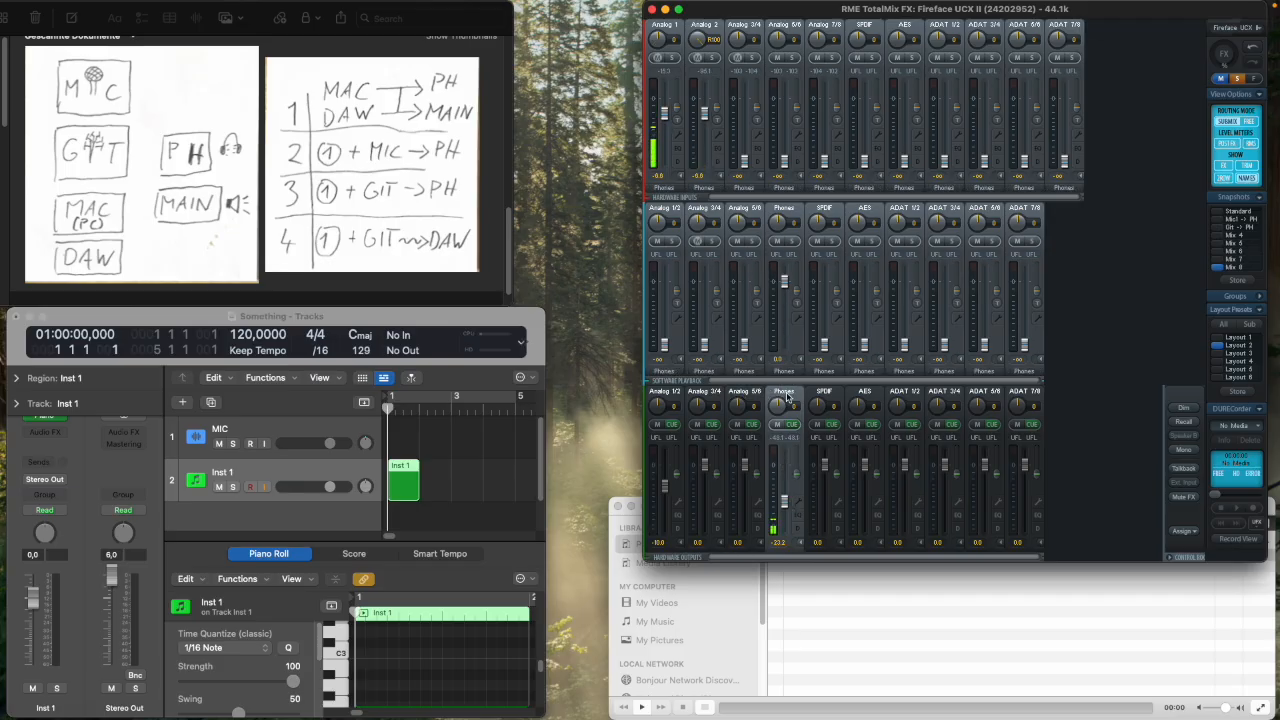
click(816, 392)
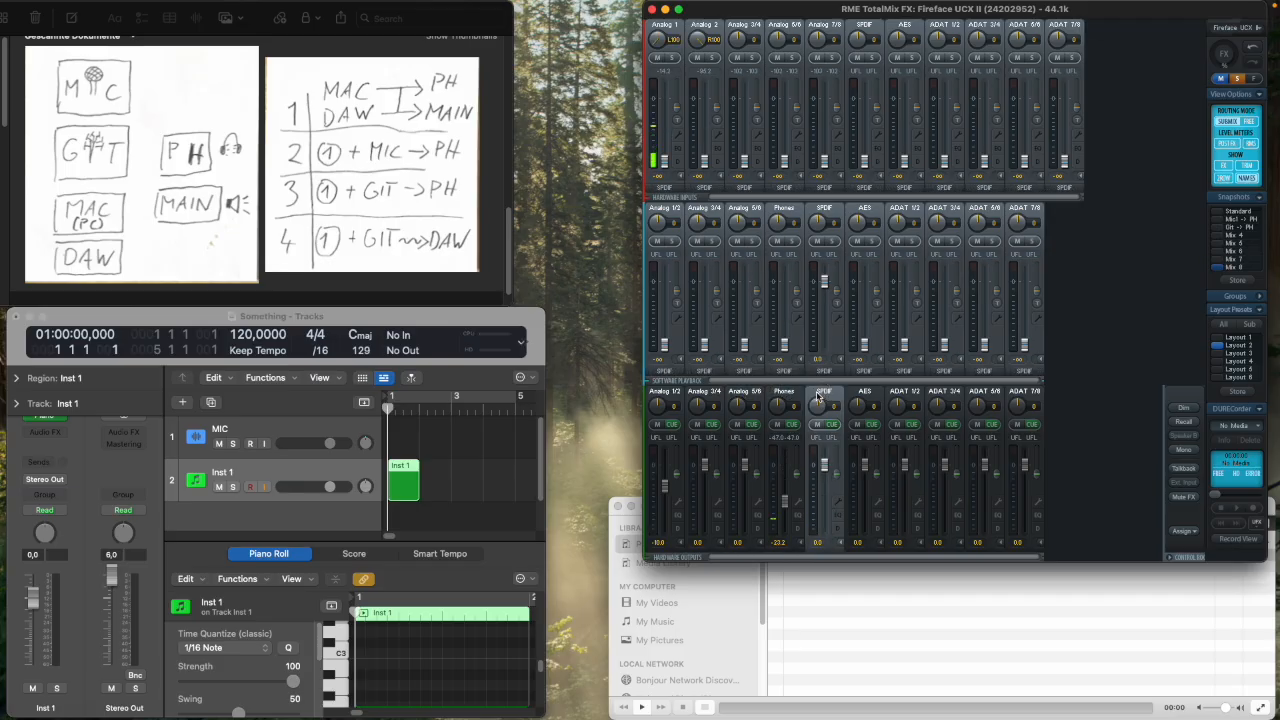
click(860, 393)
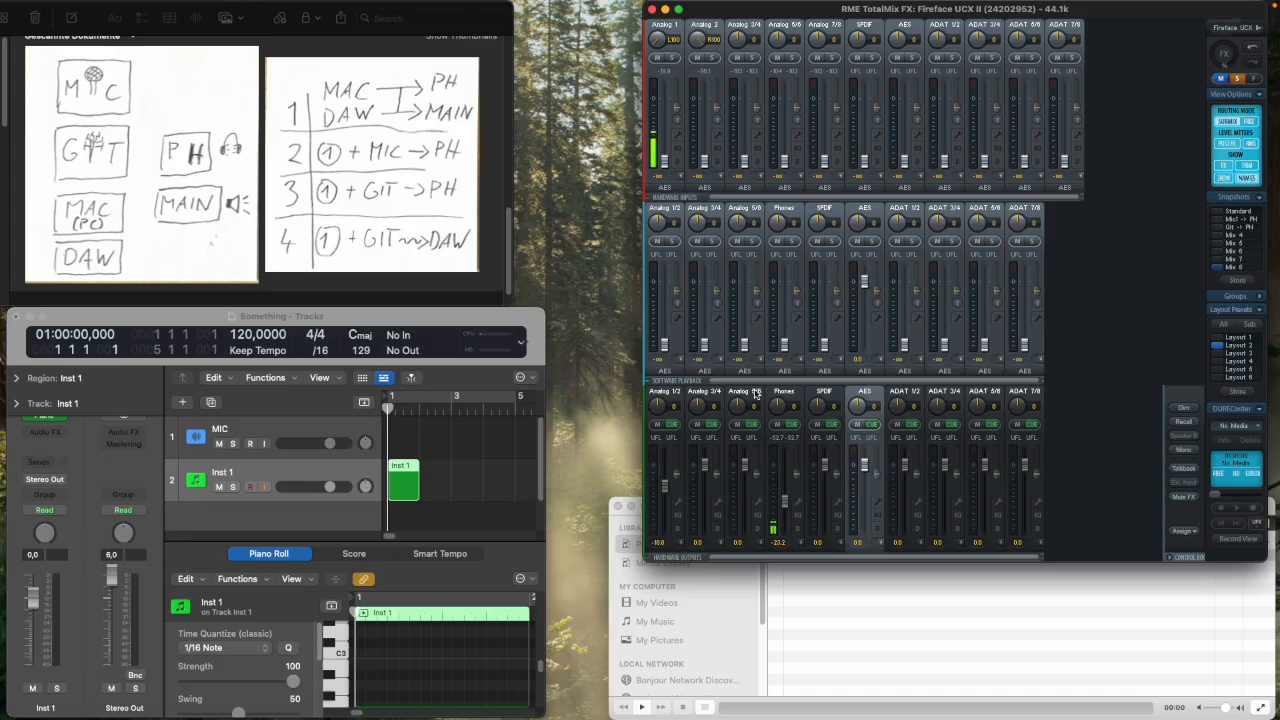
Select the Analog 5/6 output submix and inspect the routing list of the Analog 5/6 software playback channel.
click(752, 397)
click(749, 281)
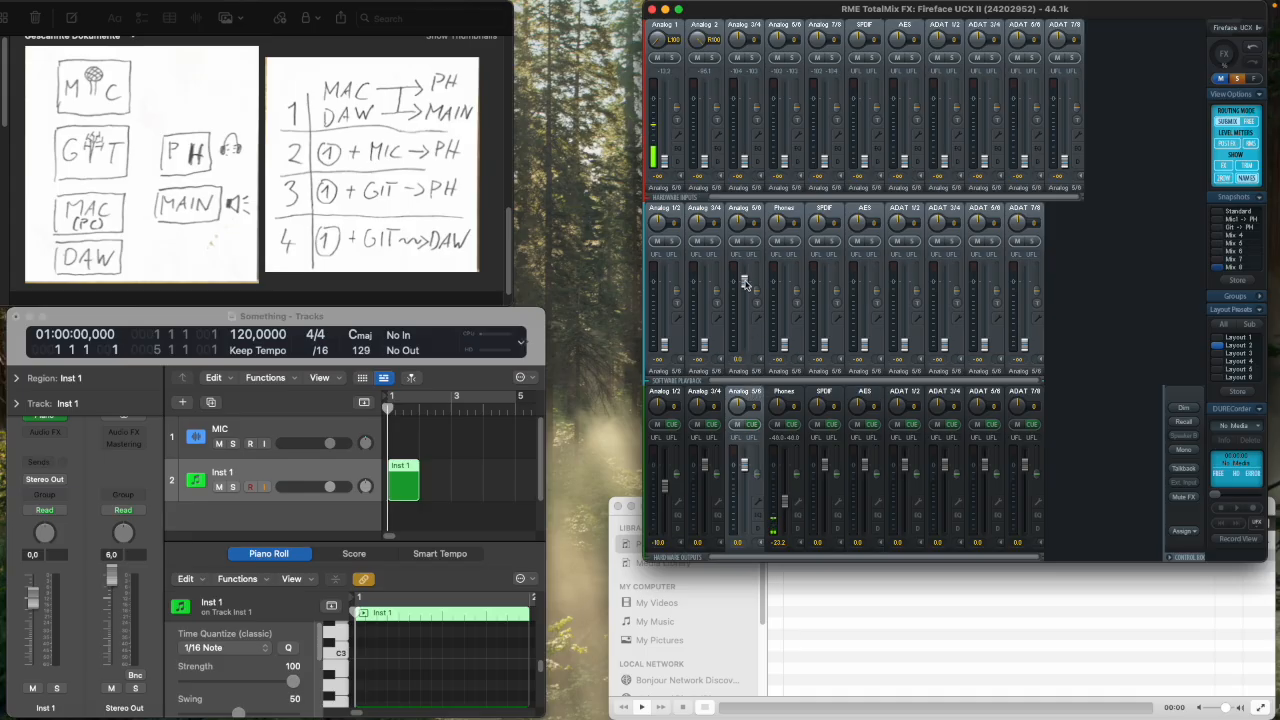
mouse_move(745, 285)
mouse_down()
mouse_move(737, 348)
mouse_move(744, 286)
mouse_up()
click(748, 386)
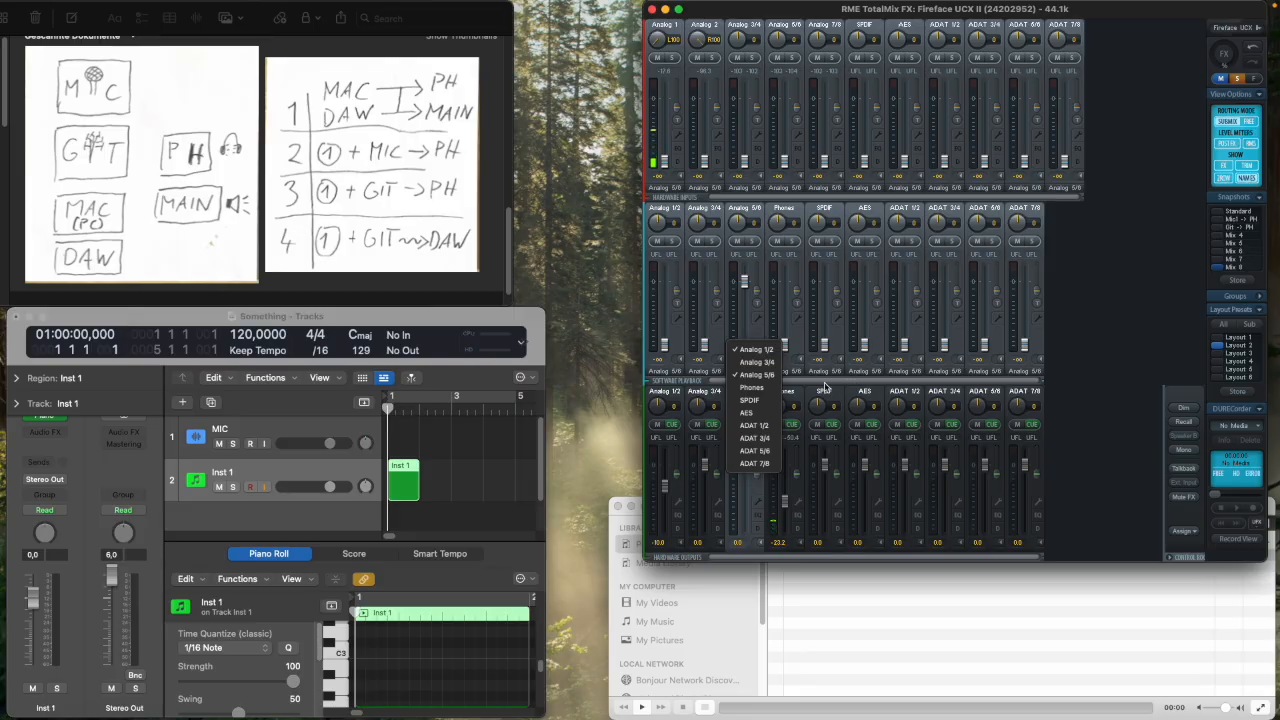
click(825, 388)
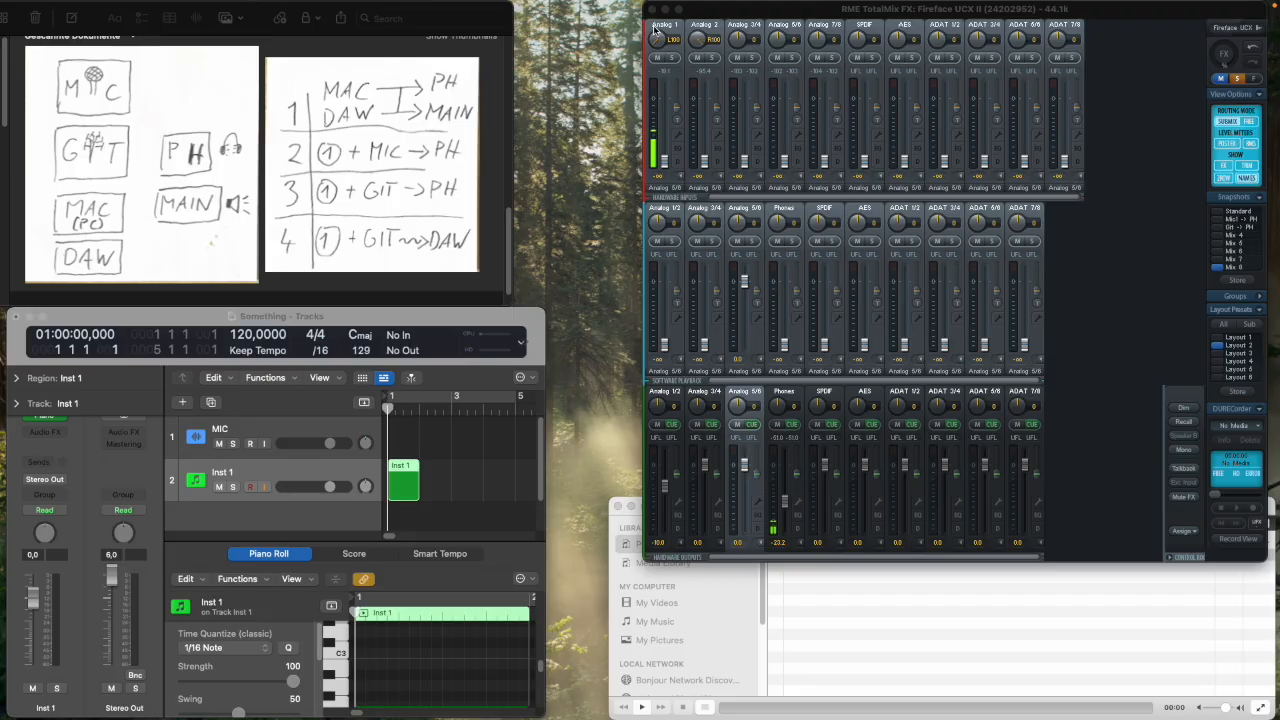
Set the Analog 1/2 playback to -12.4 in the Phones submix and compare it with the Analog 5/6, SPDIF and AES submixes.
click(709, 397)
click(741, 400)
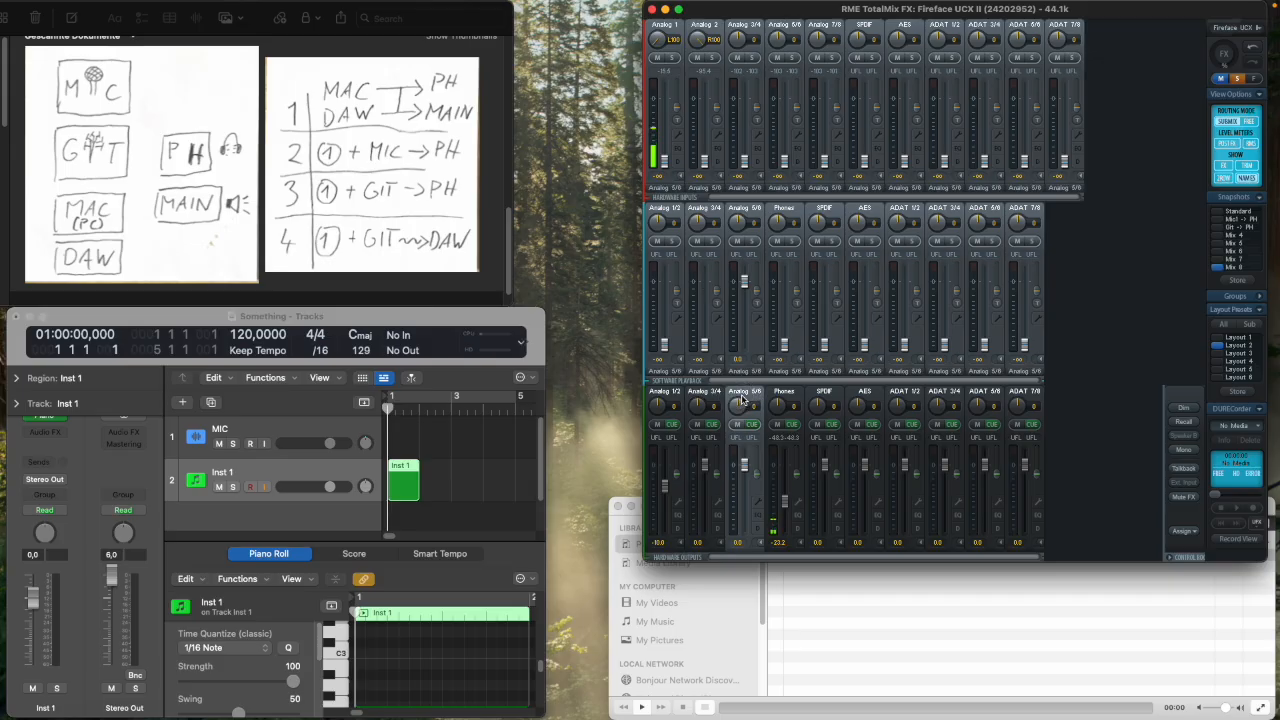
click(775, 398)
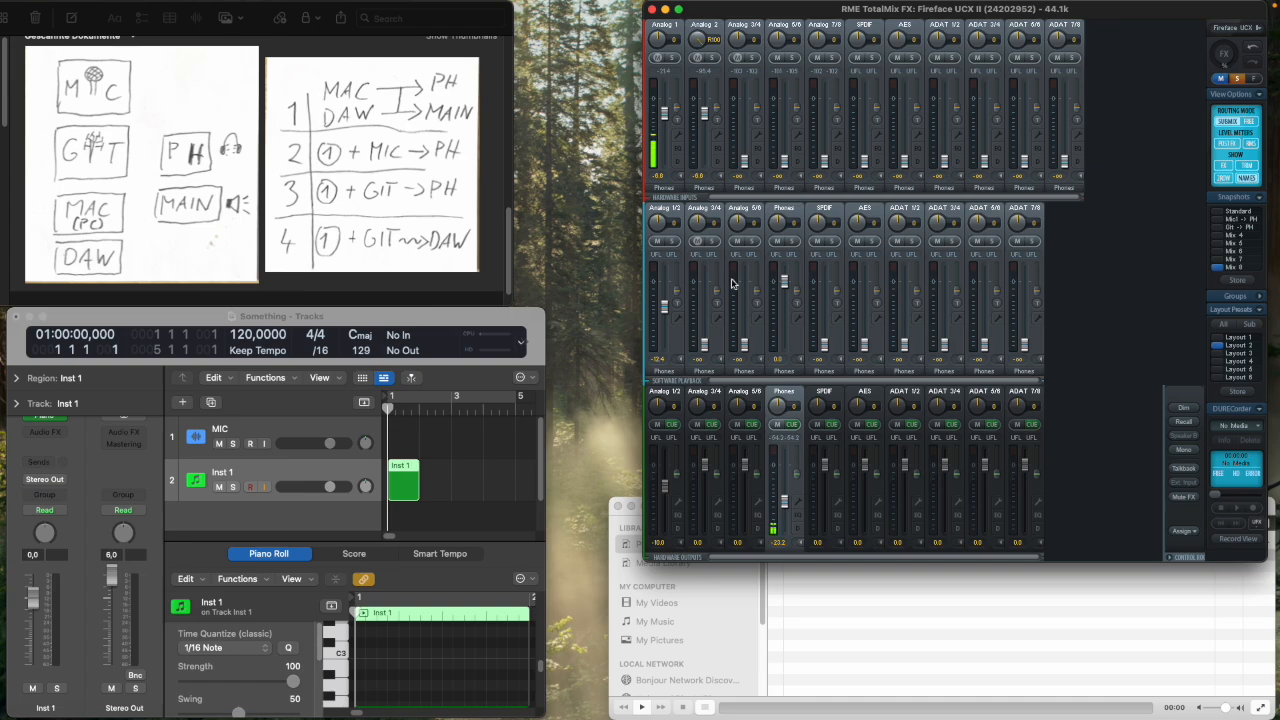
click(745, 398)
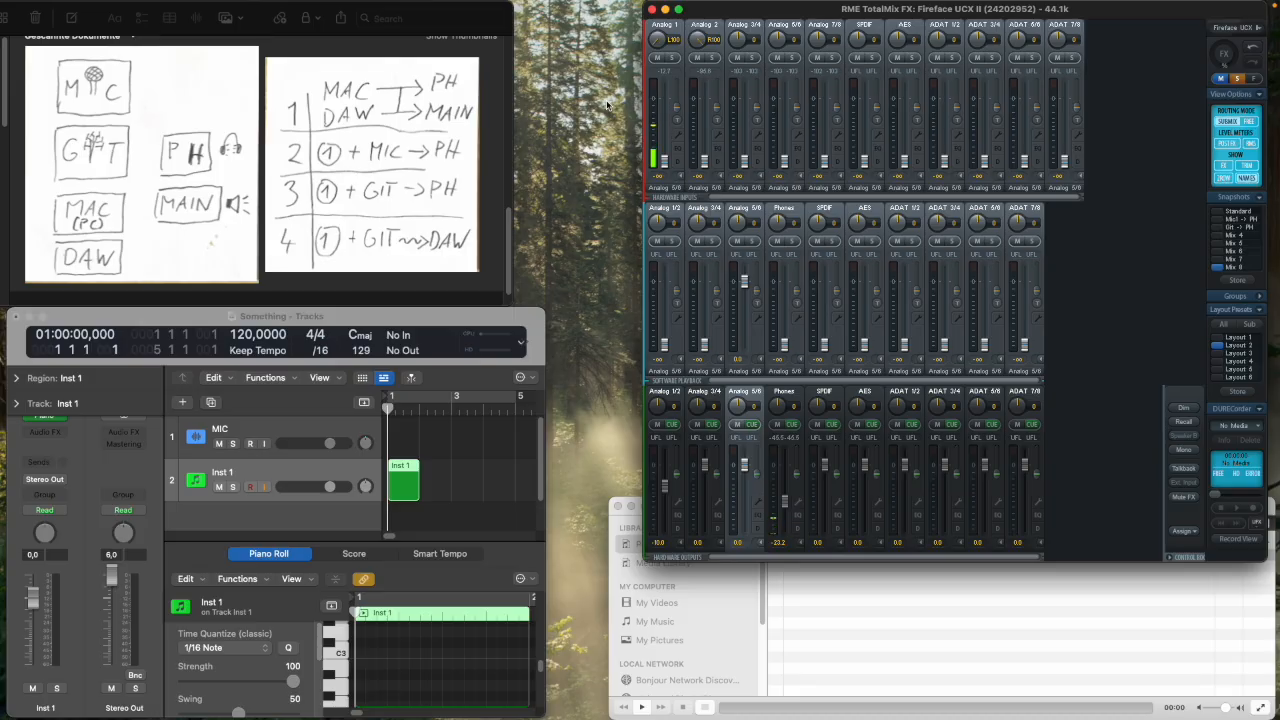
click(781, 393)
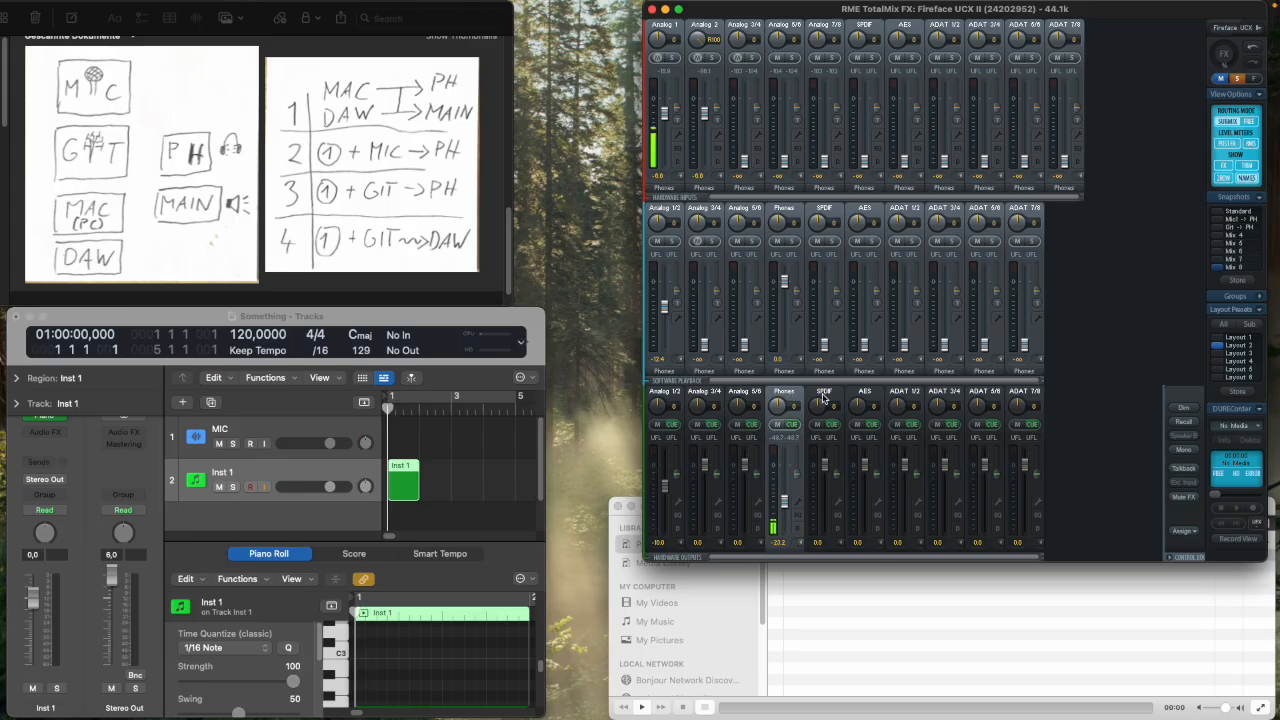
click(822, 397)
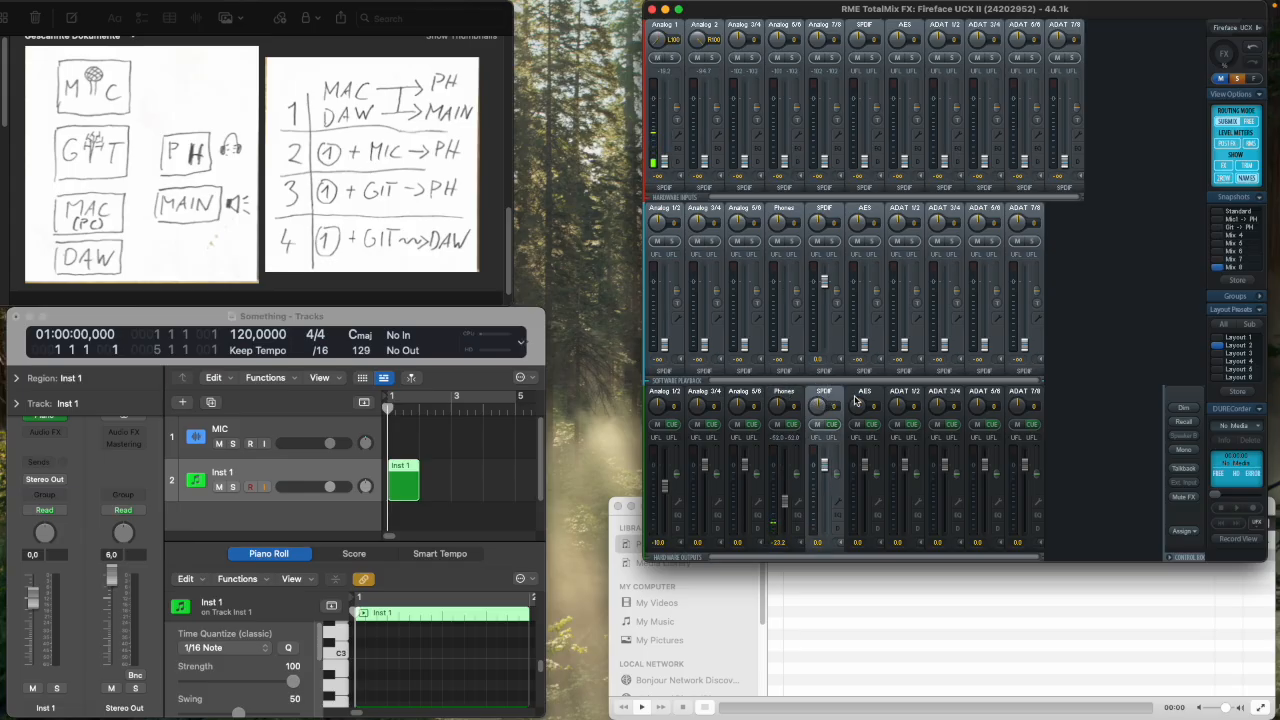
click(859, 394)
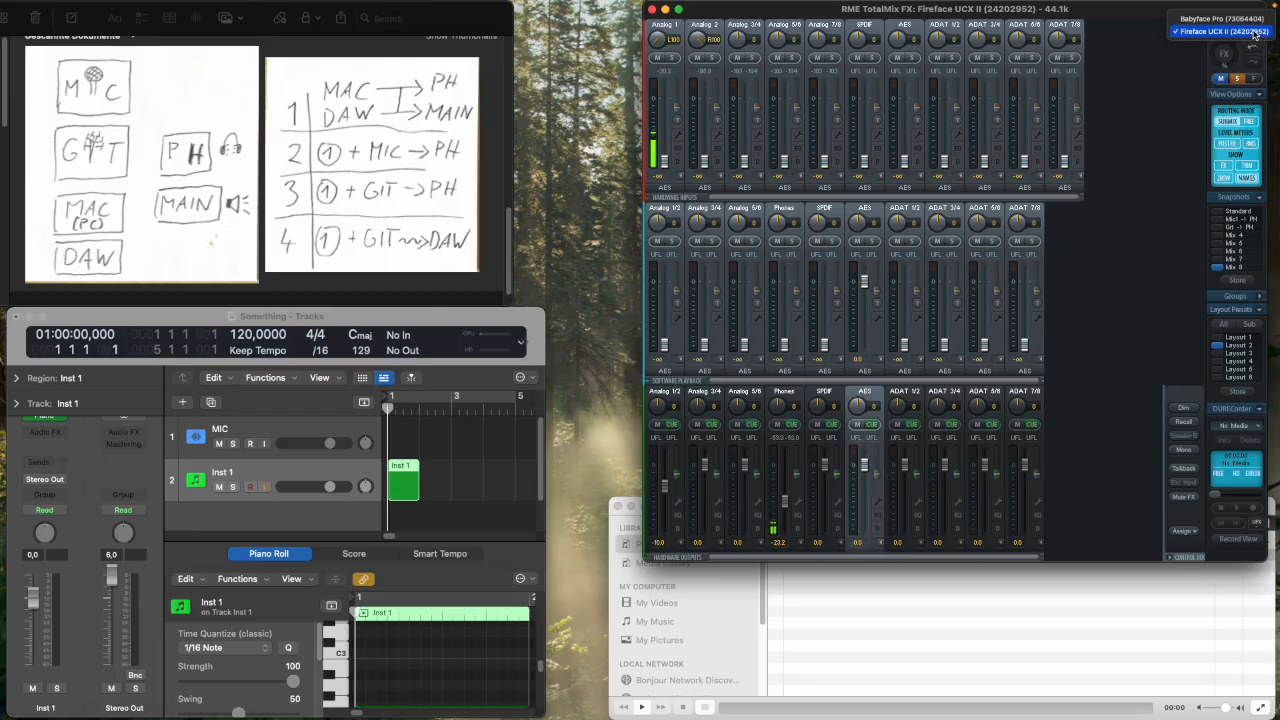
Switch the mixer to the Babyface Pro and arrange its channels in the two-row view.
click(1241, 20)
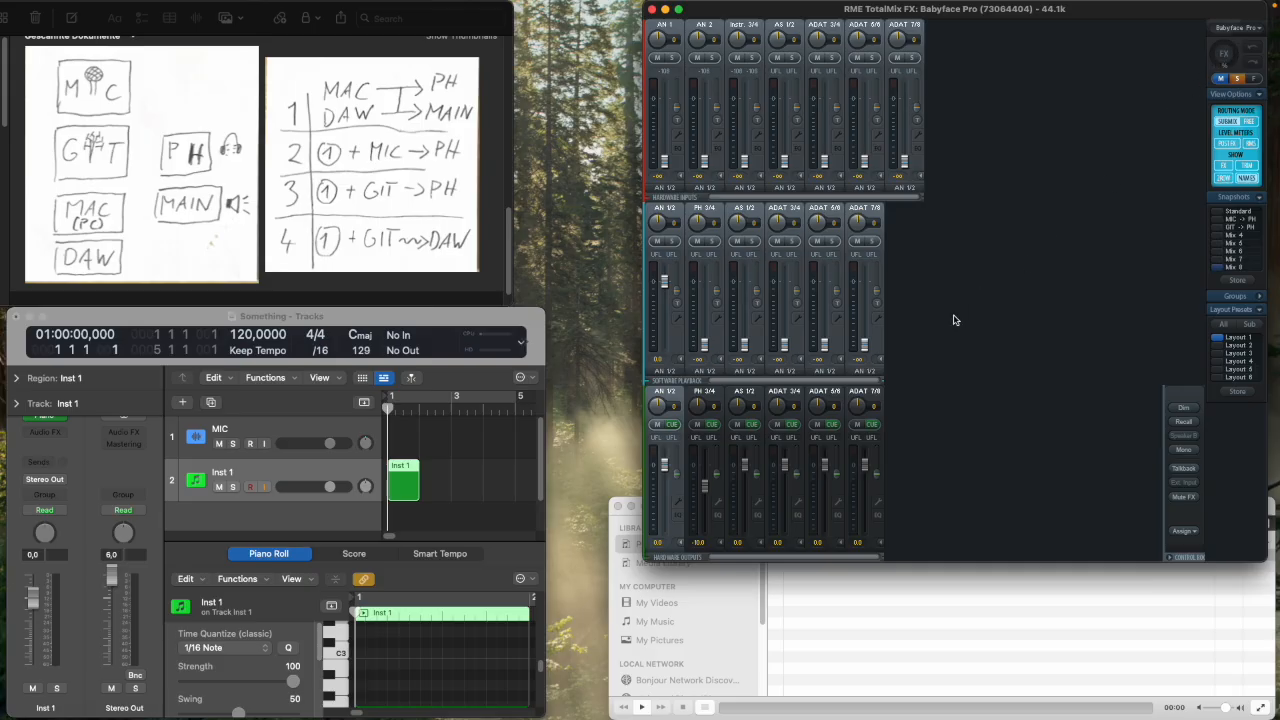
click(1221, 179)
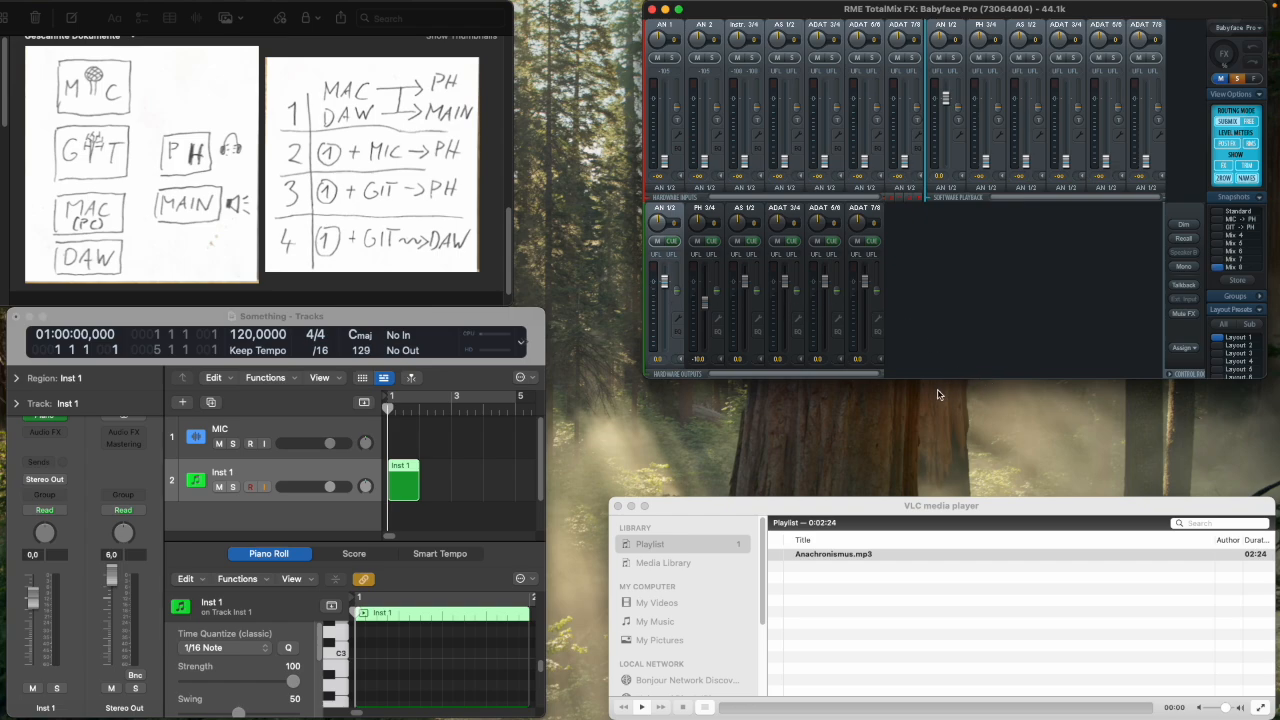
Minimize the VLC media player window and enlarge the mixer window to 150%.
click(631, 506)
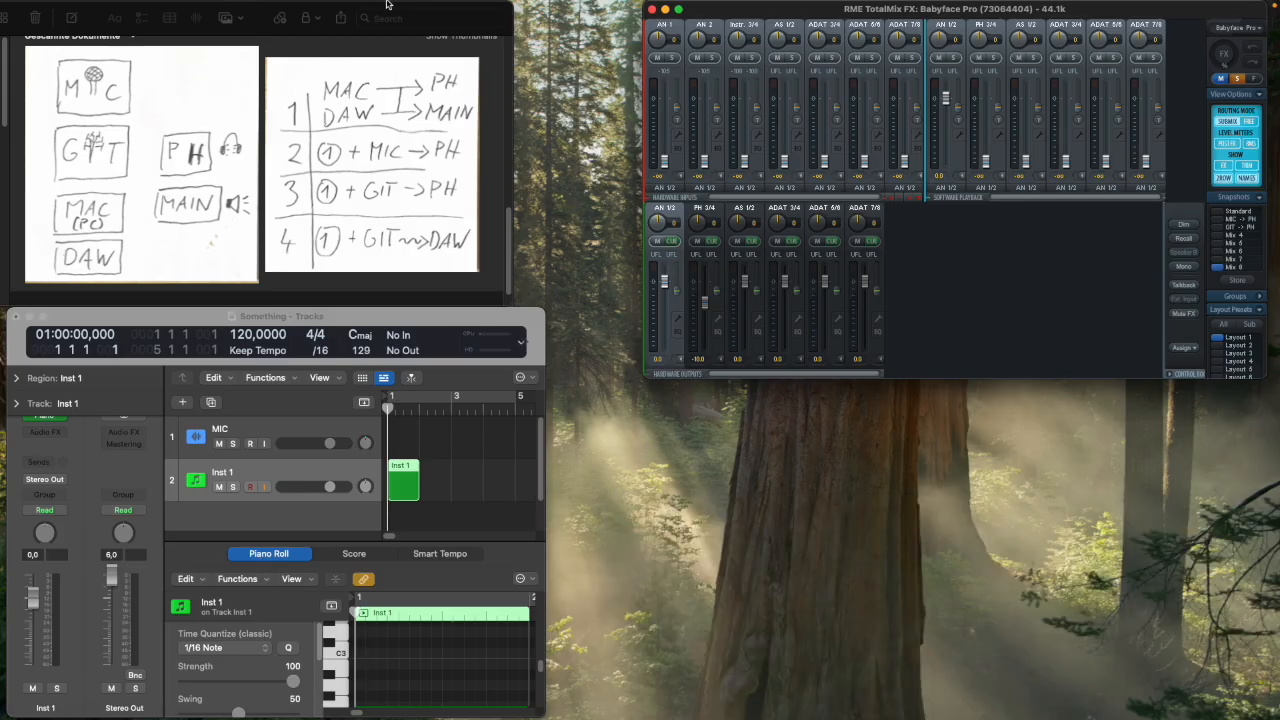
click(238, 7)
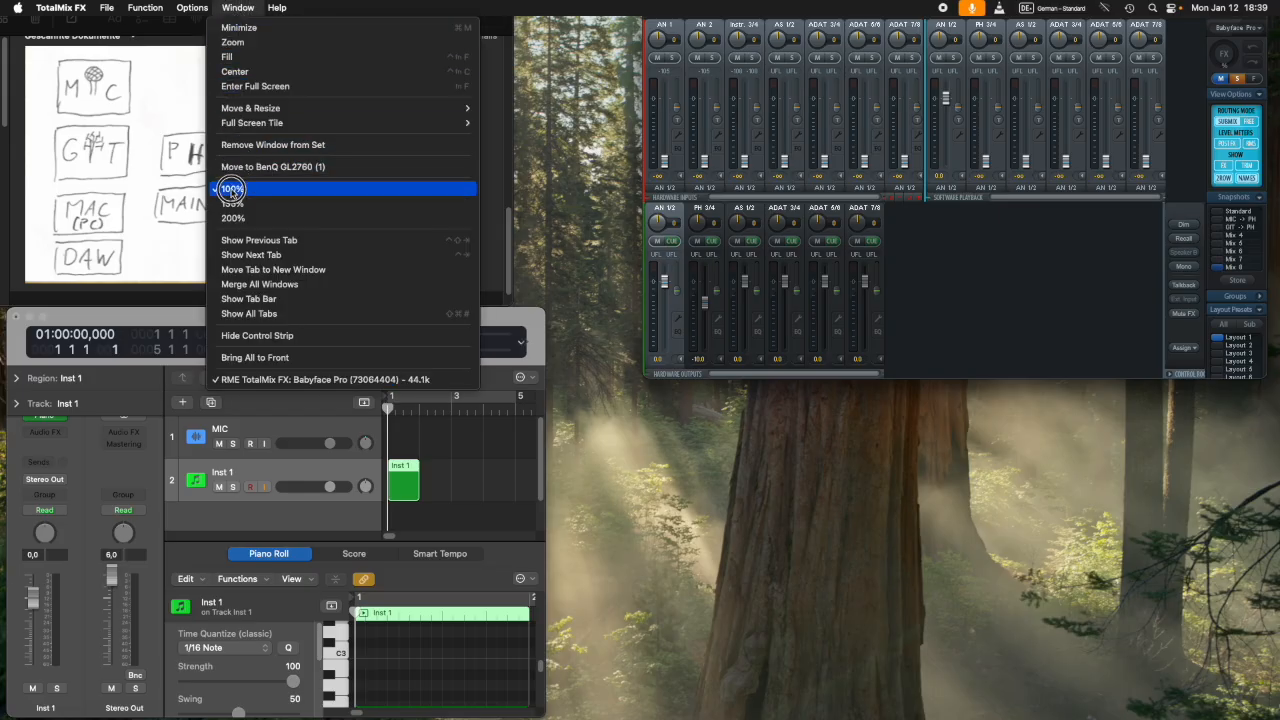
click(229, 203)
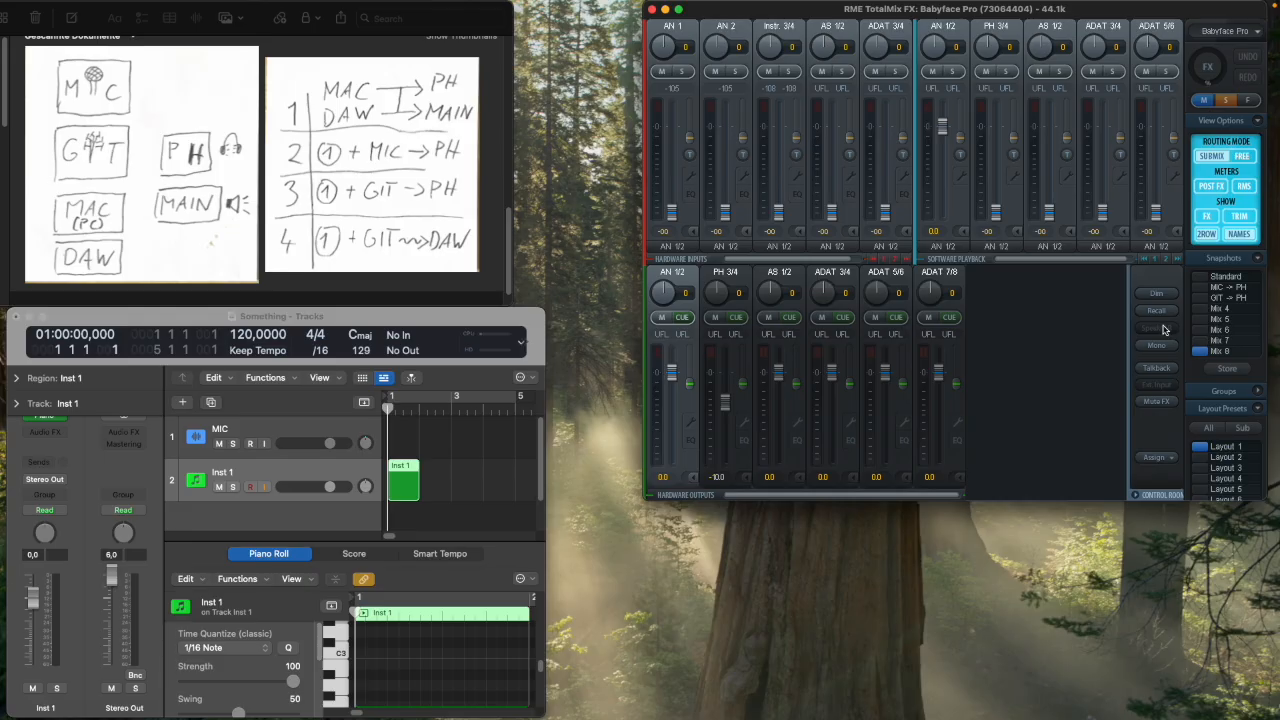
Load the Layout 3 preset and show the custom channel names such as MIC, GIT, MAC and DAW.
click(1202, 469)
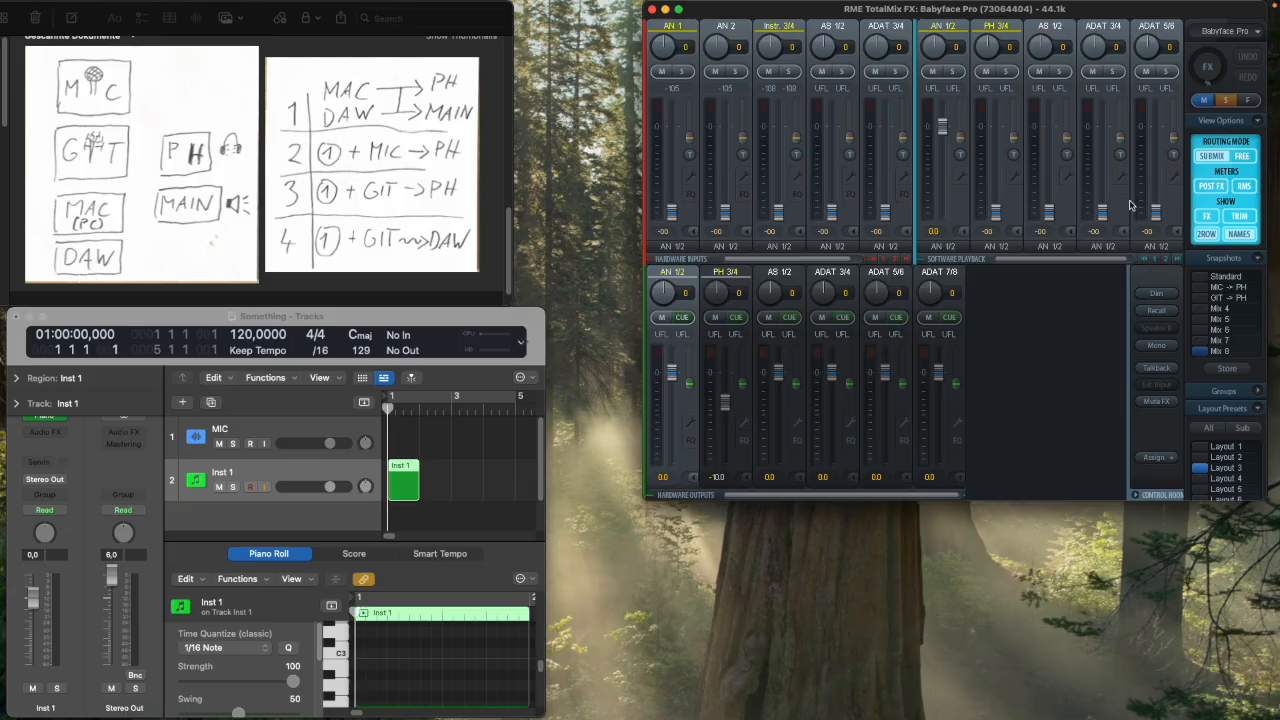
click(1239, 235)
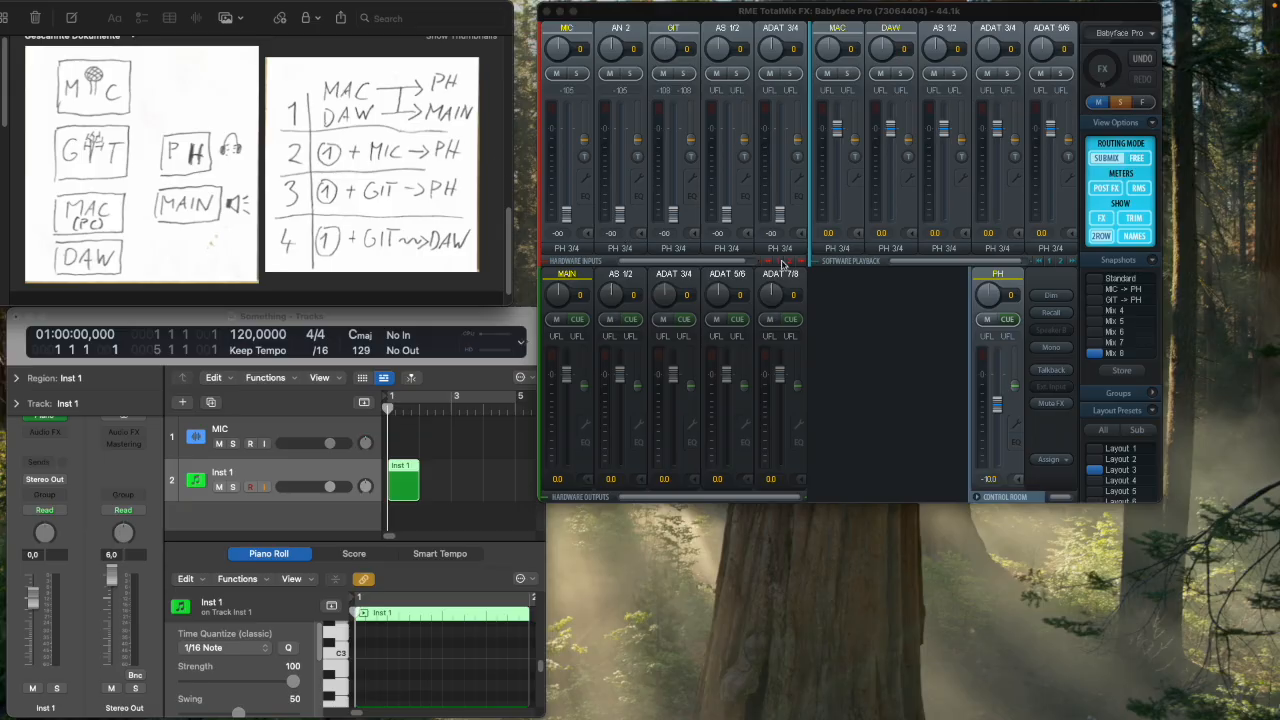
Load the Standard snapshot and show the original hardware channel names in the MAIN output's submix.
click(1095, 281)
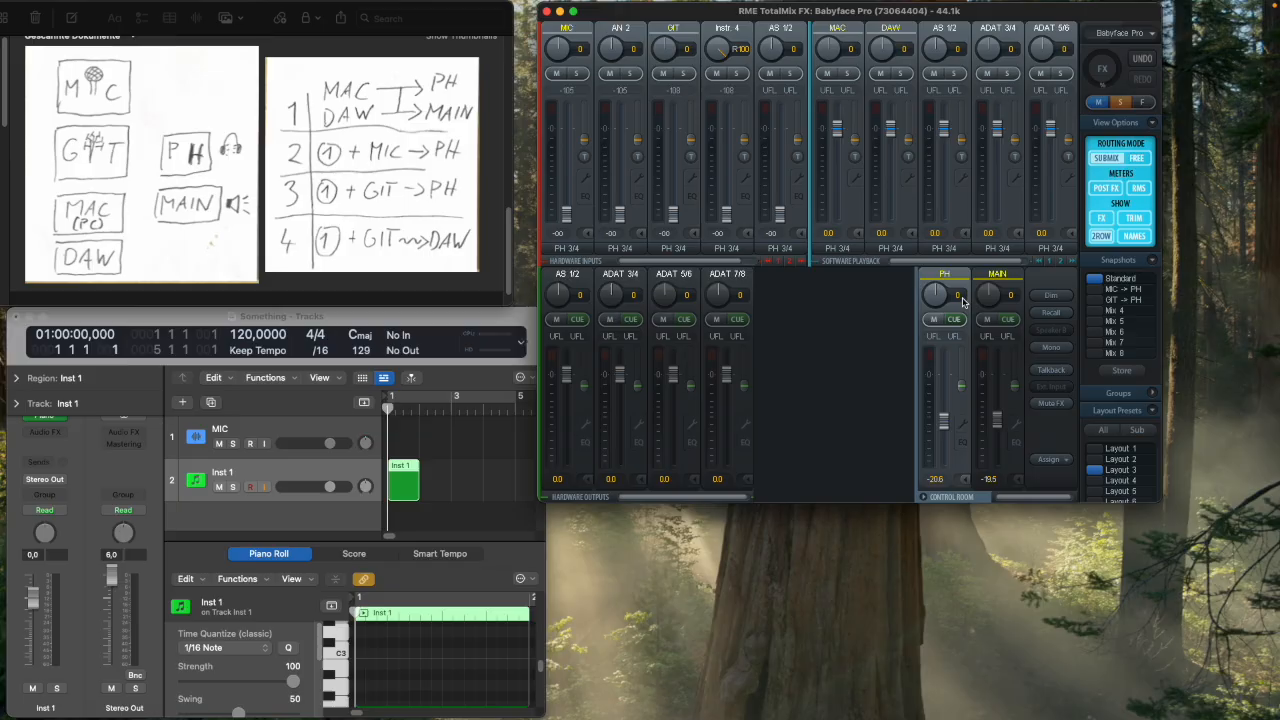
click(990, 278)
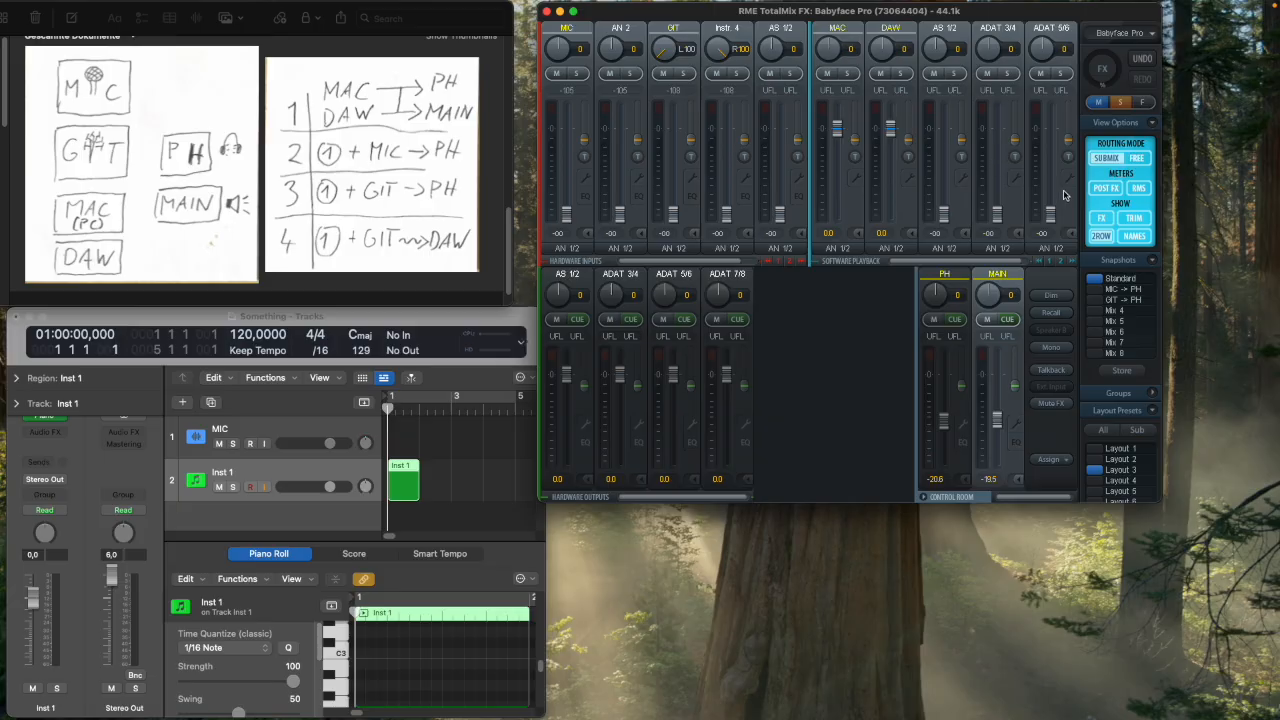
click(1131, 237)
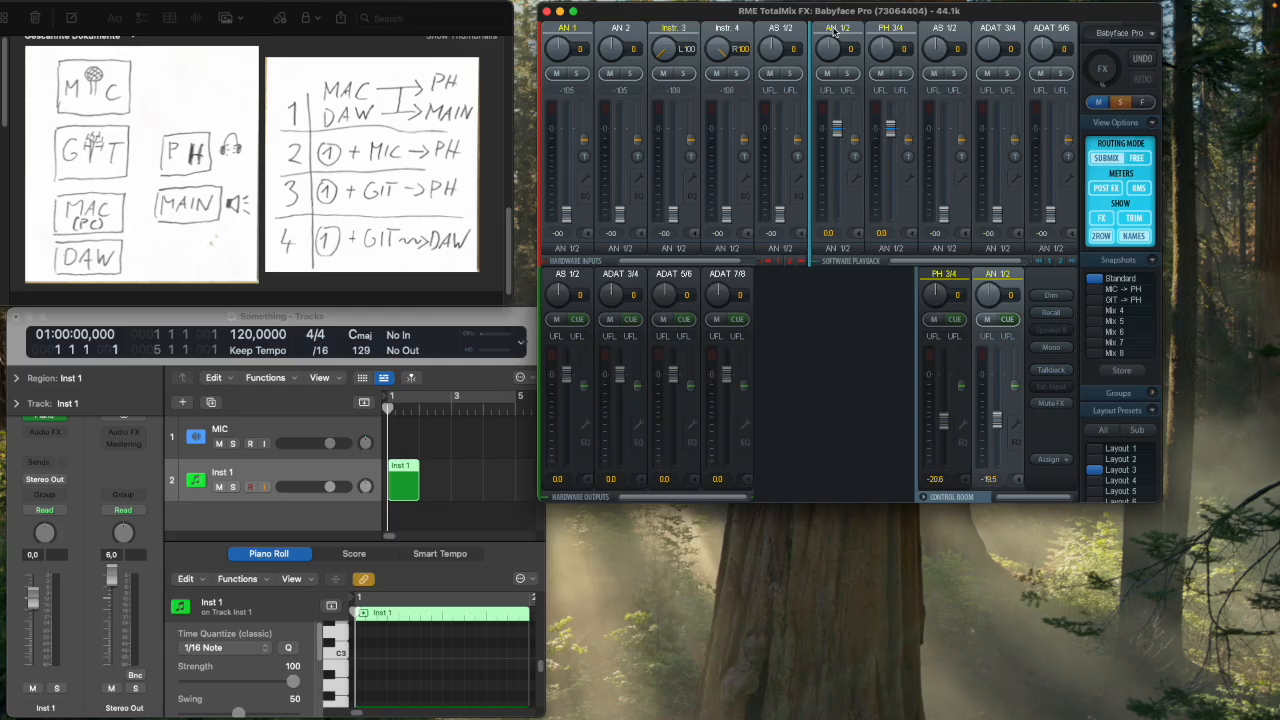
Switch to Logic Pro and open its audio settings.
click(191, 311)
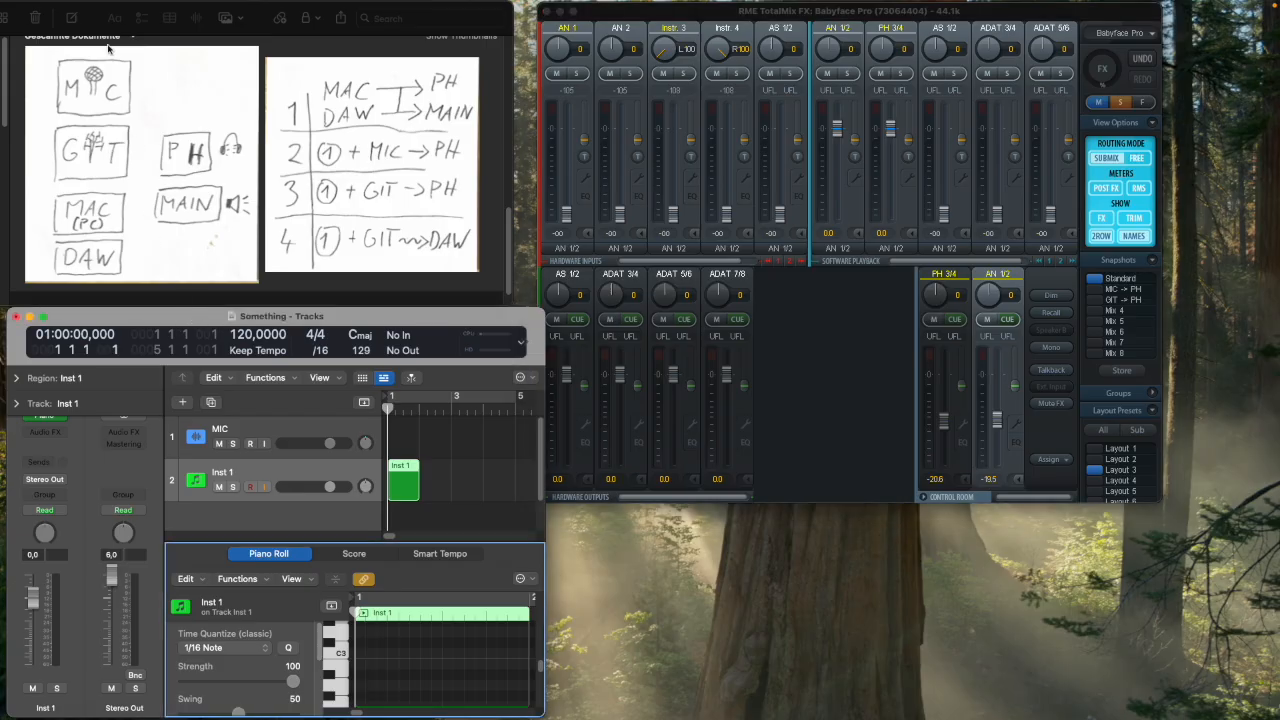
click(57, 8)
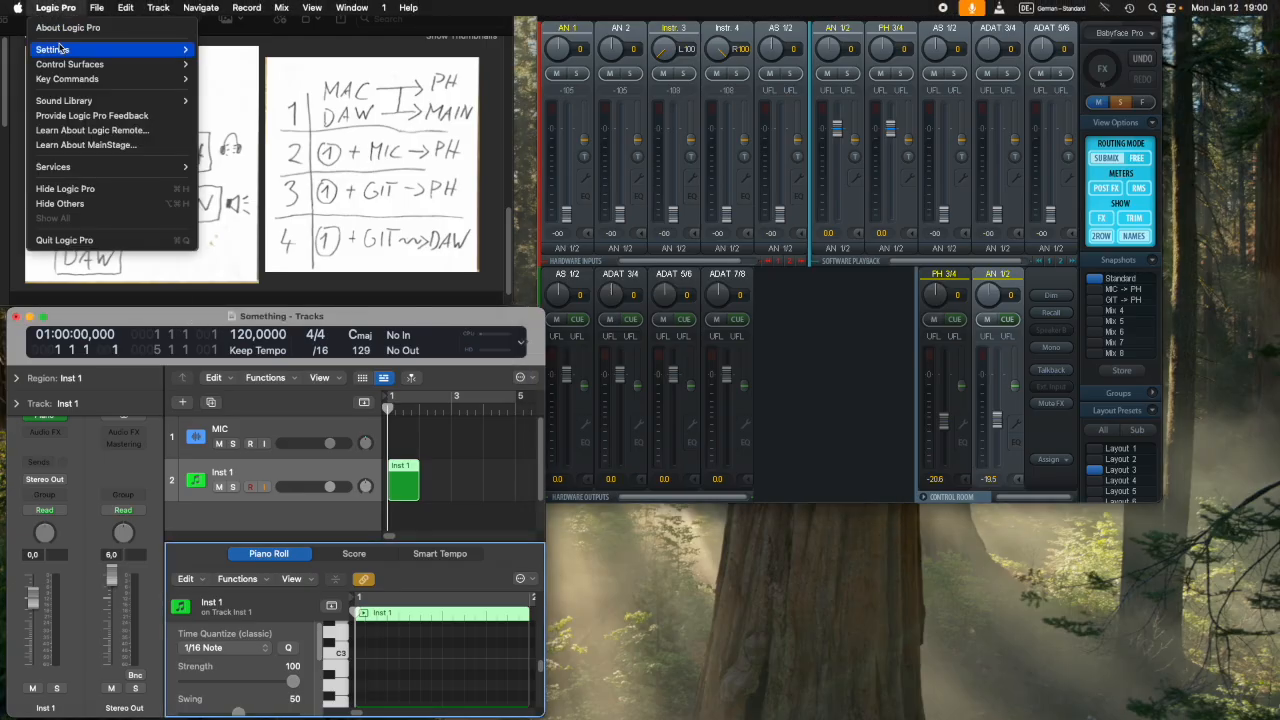
mouse_move(60, 48)
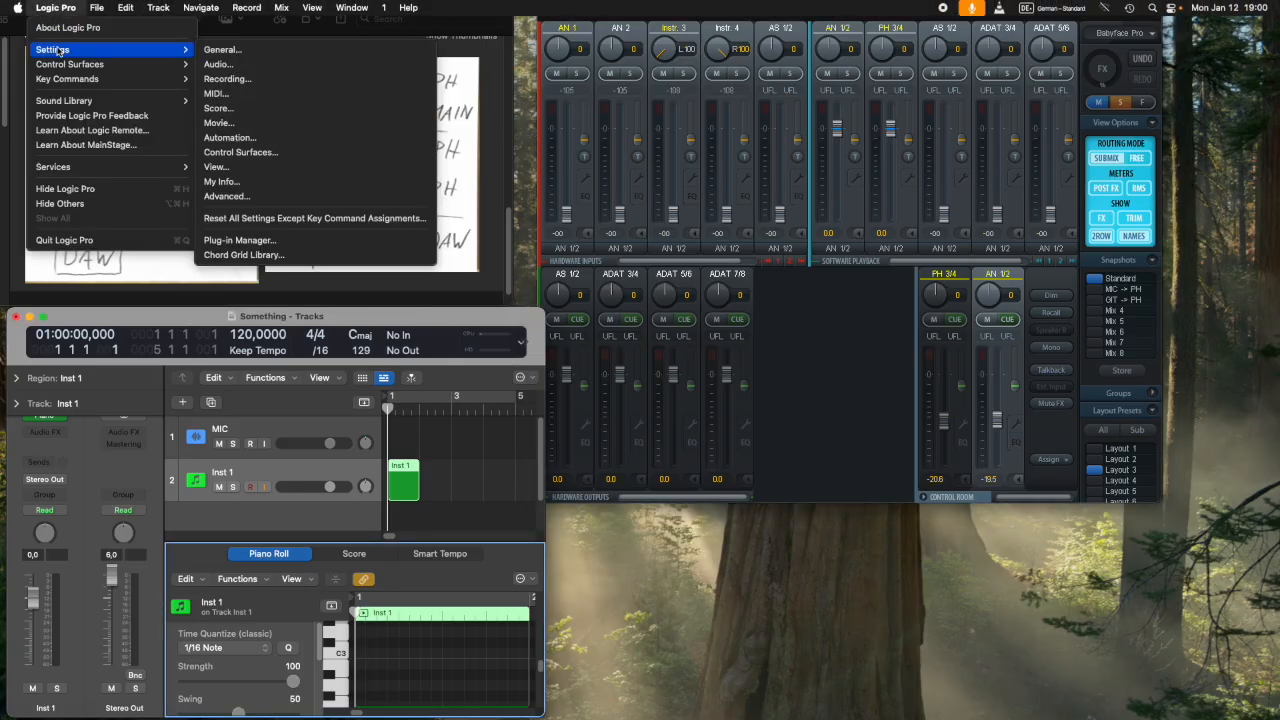
click(240, 68)
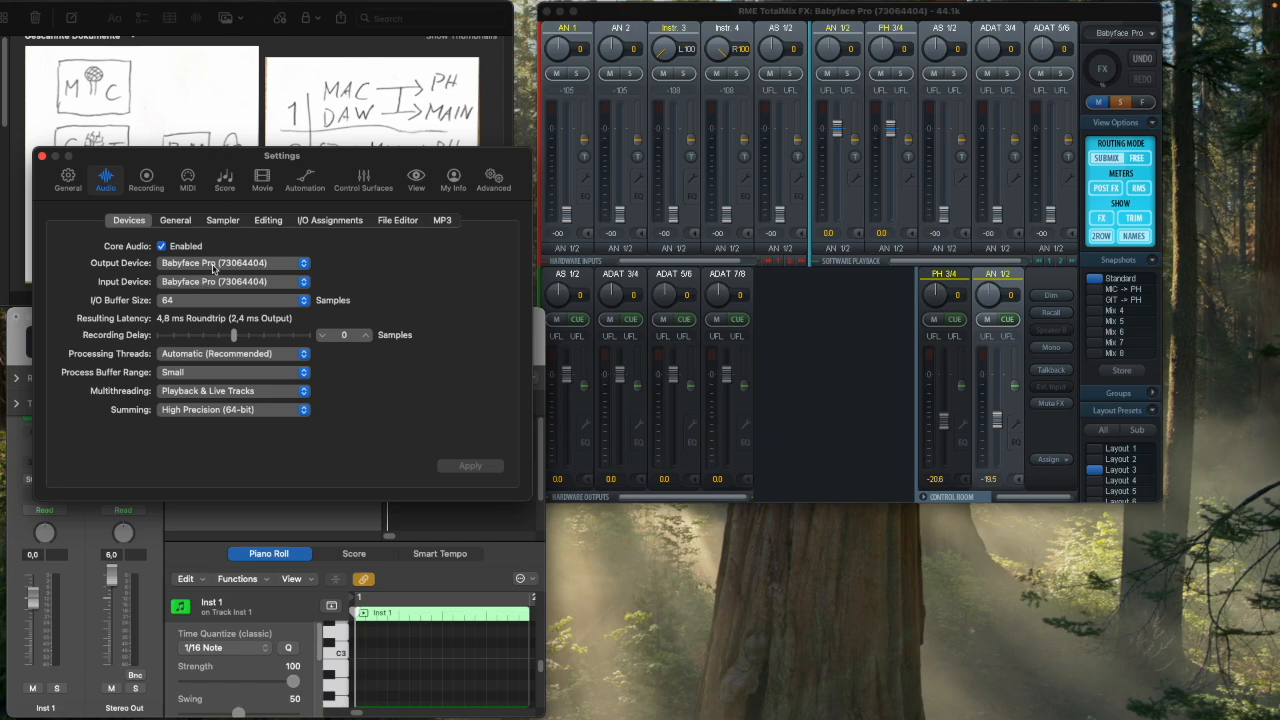
Choose Phones 3/4 as Logic's stereo output assignment and return to the PH 3/4 playback channel in TotalMix FX.
click(325, 222)
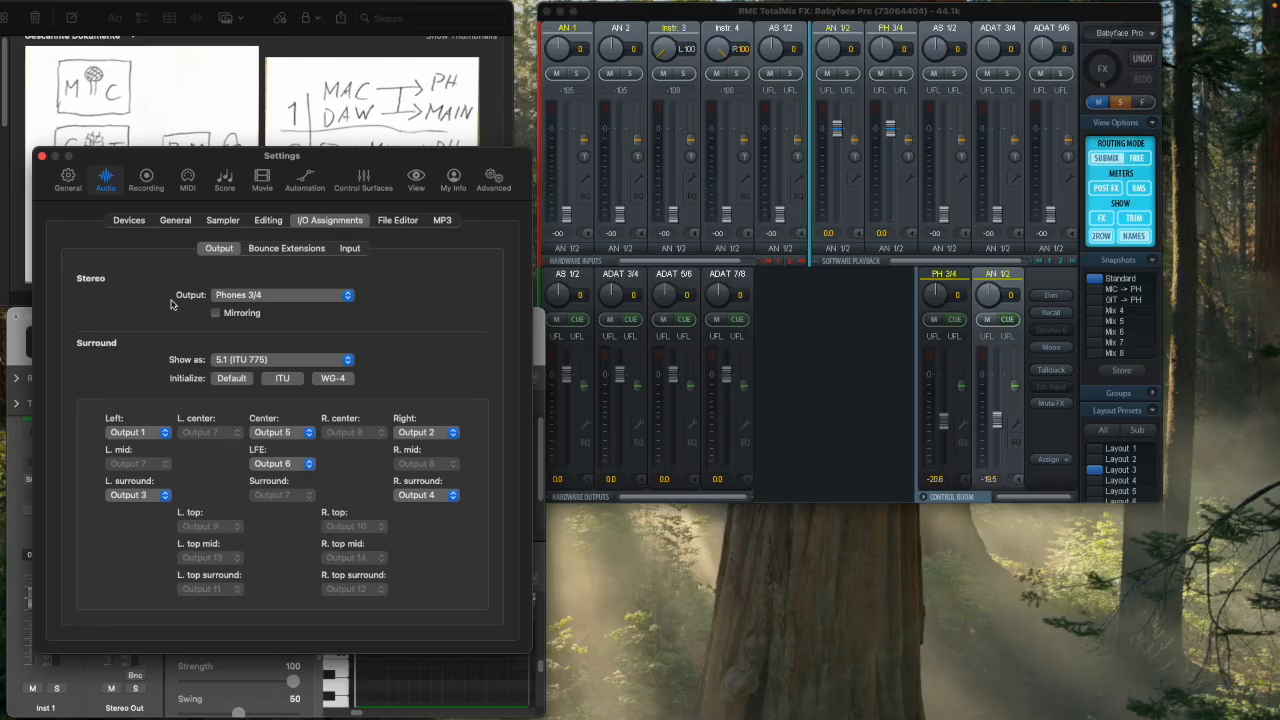
click(255, 297)
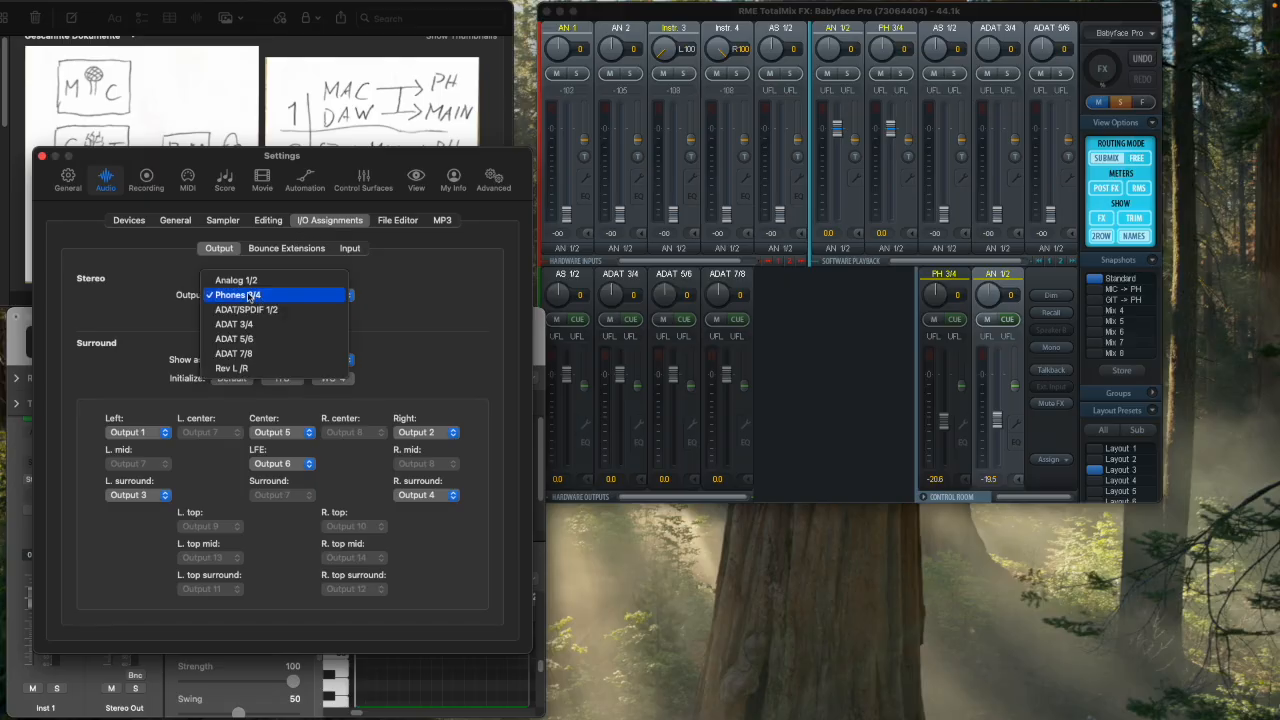
click(249, 295)
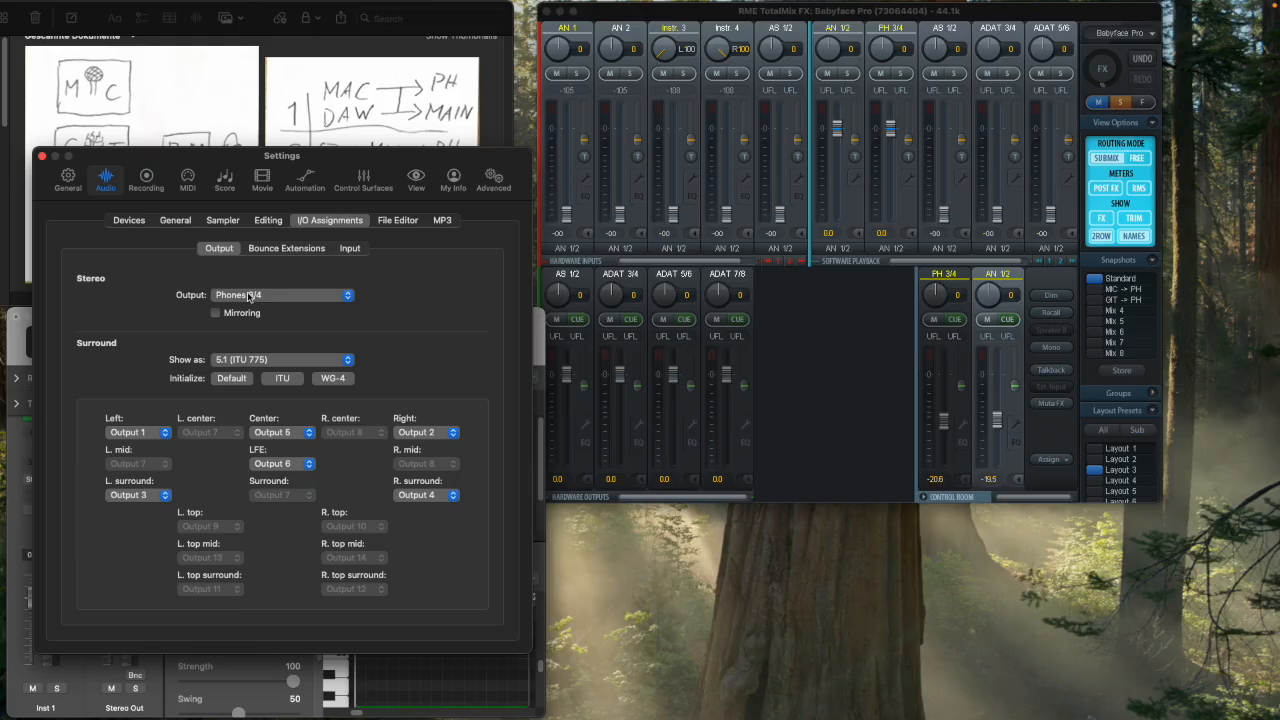
click(905, 36)
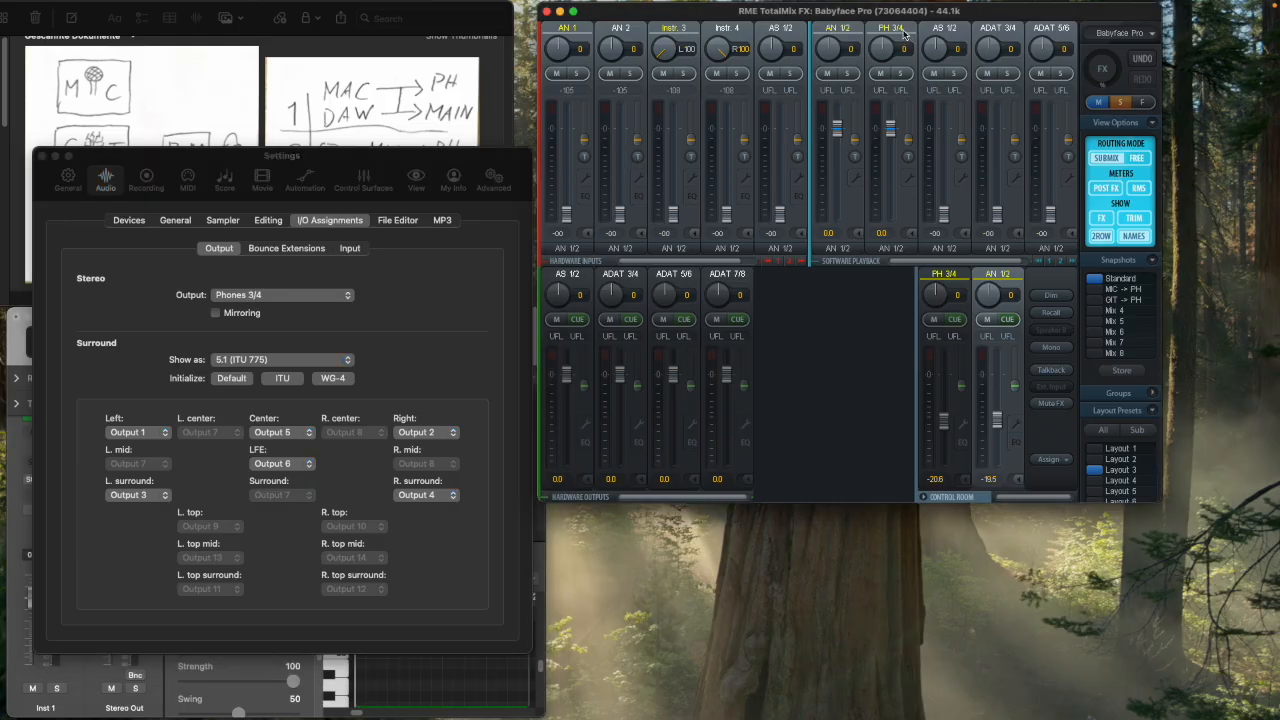
Close Logic Pro's settings and show the custom channel names again in the TotalMix FX mixer.
click(41, 156)
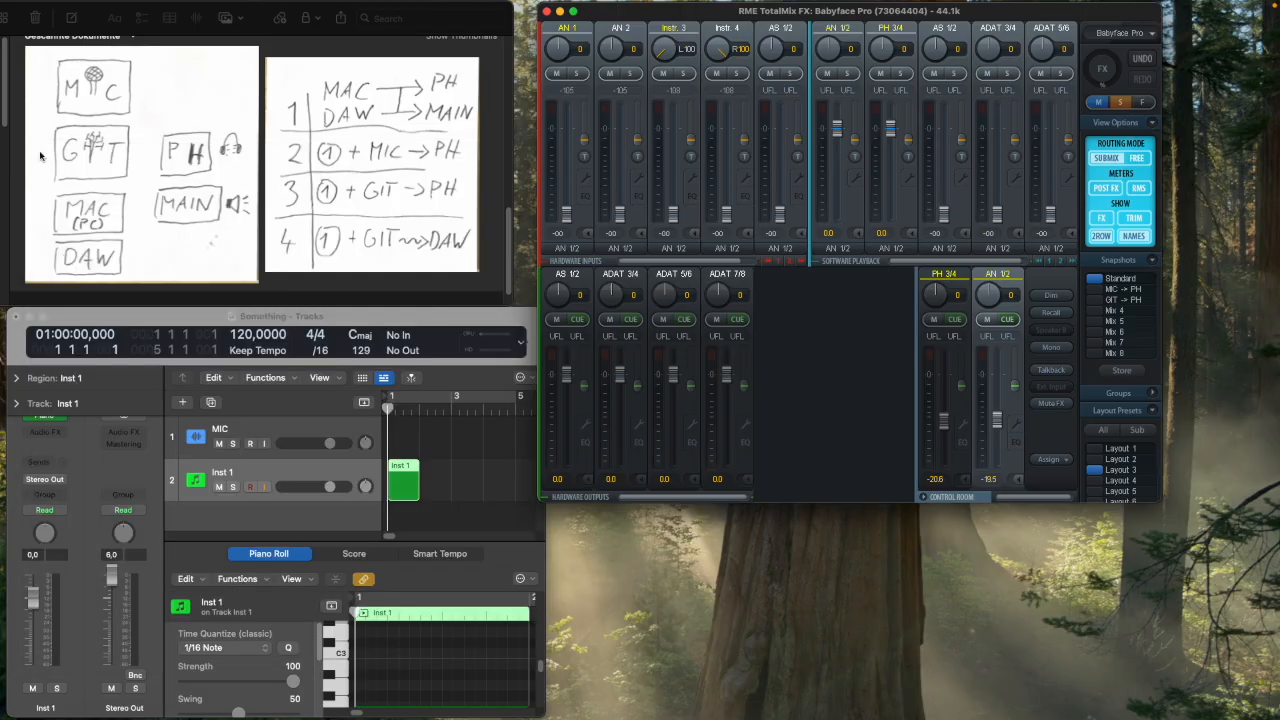
click(1134, 236)
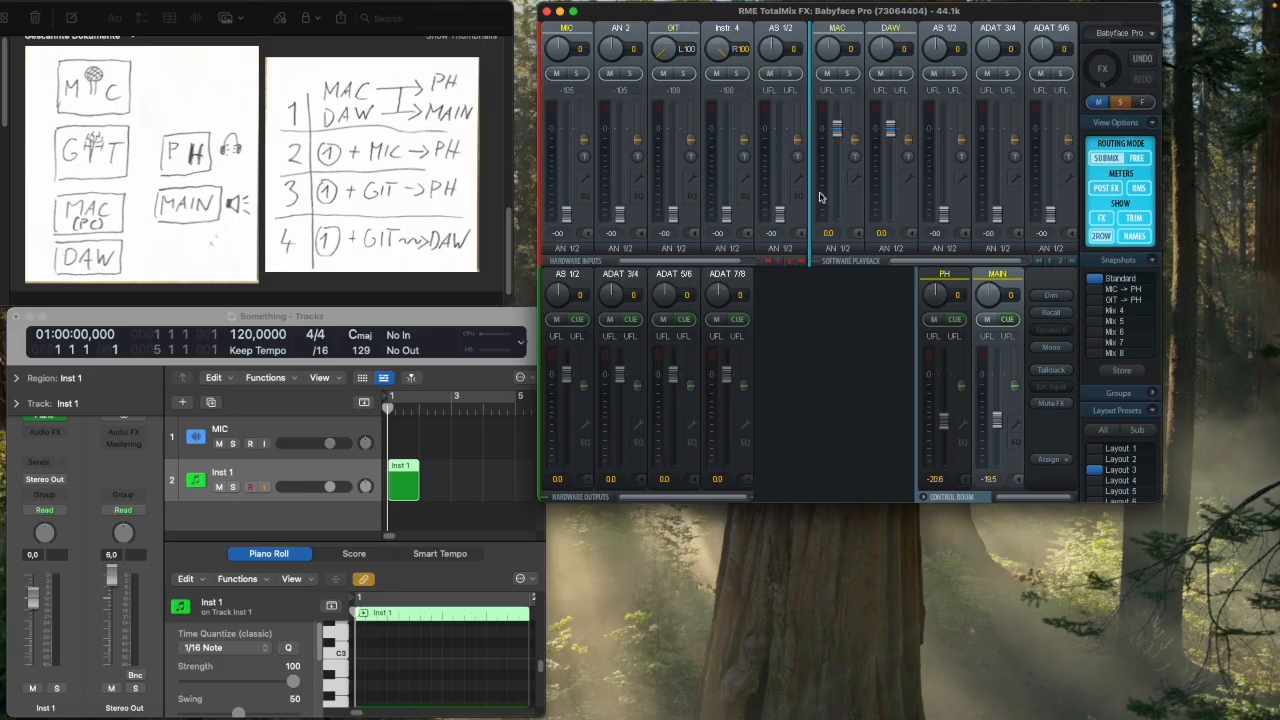
Load the MIC -> PH snapshot and compare the PH and MAIN submixes, ending on PH.
click(1097, 290)
click(947, 275)
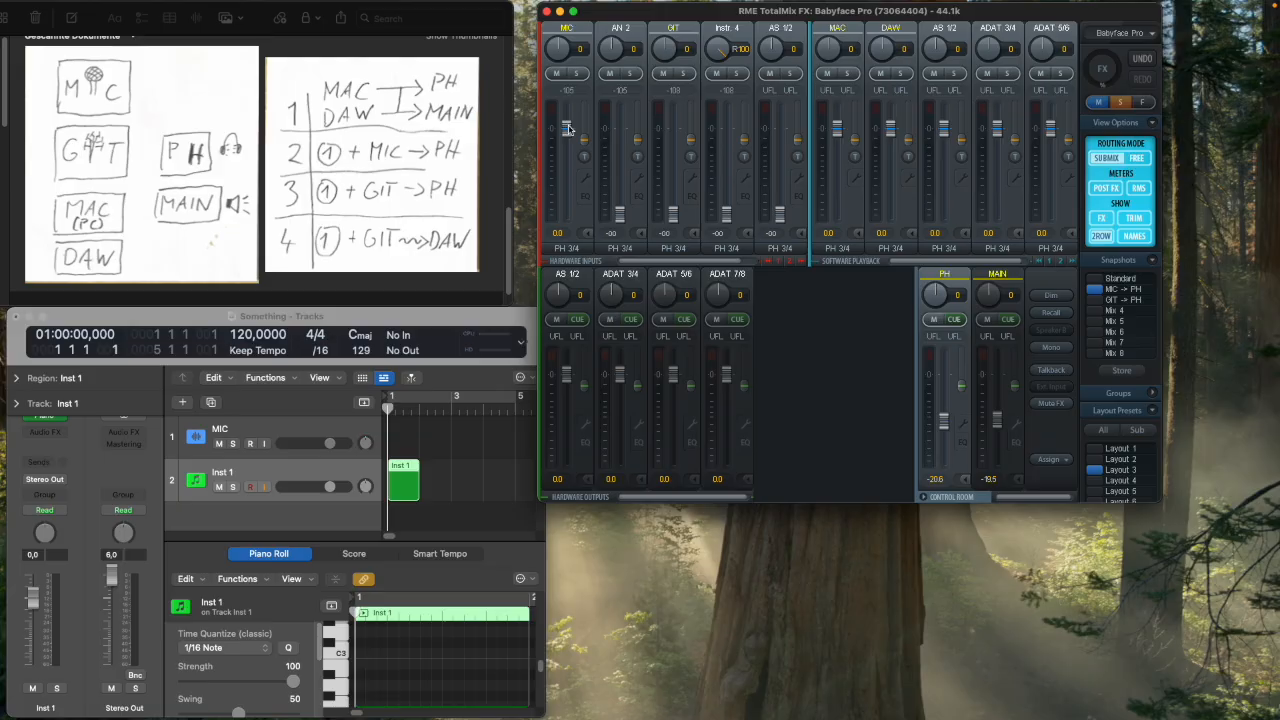
click(996, 274)
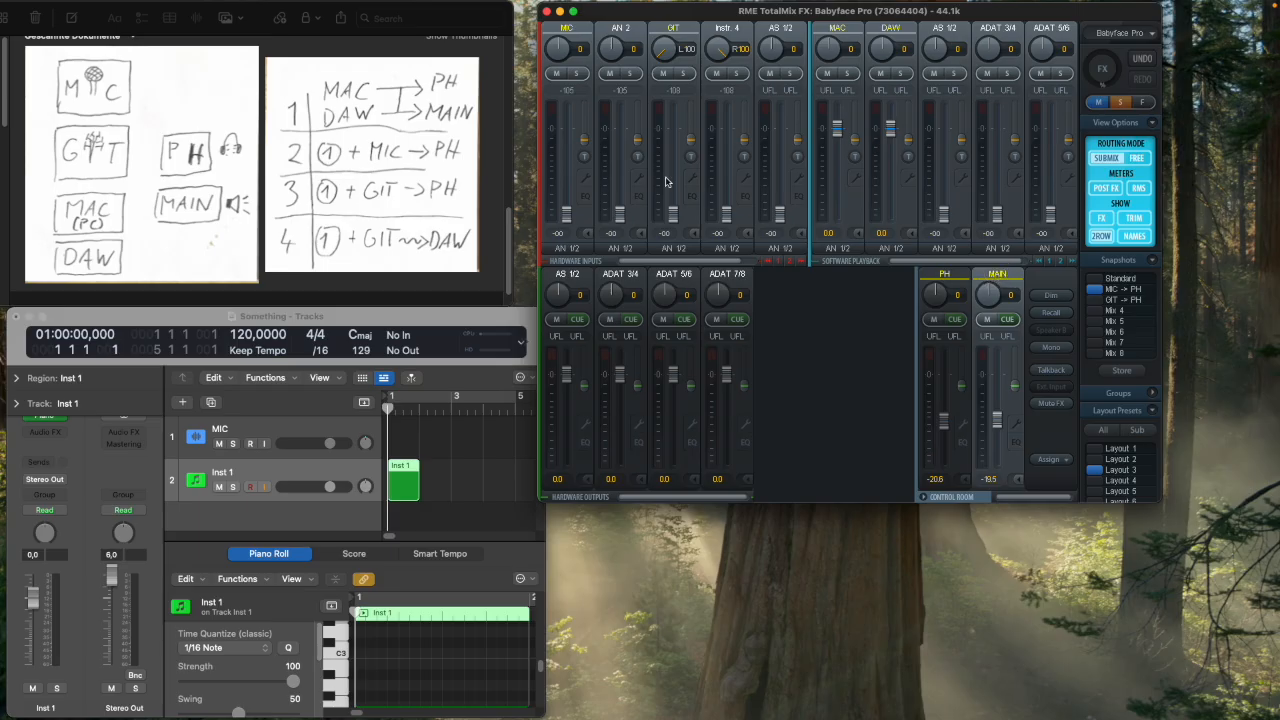
click(941, 274)
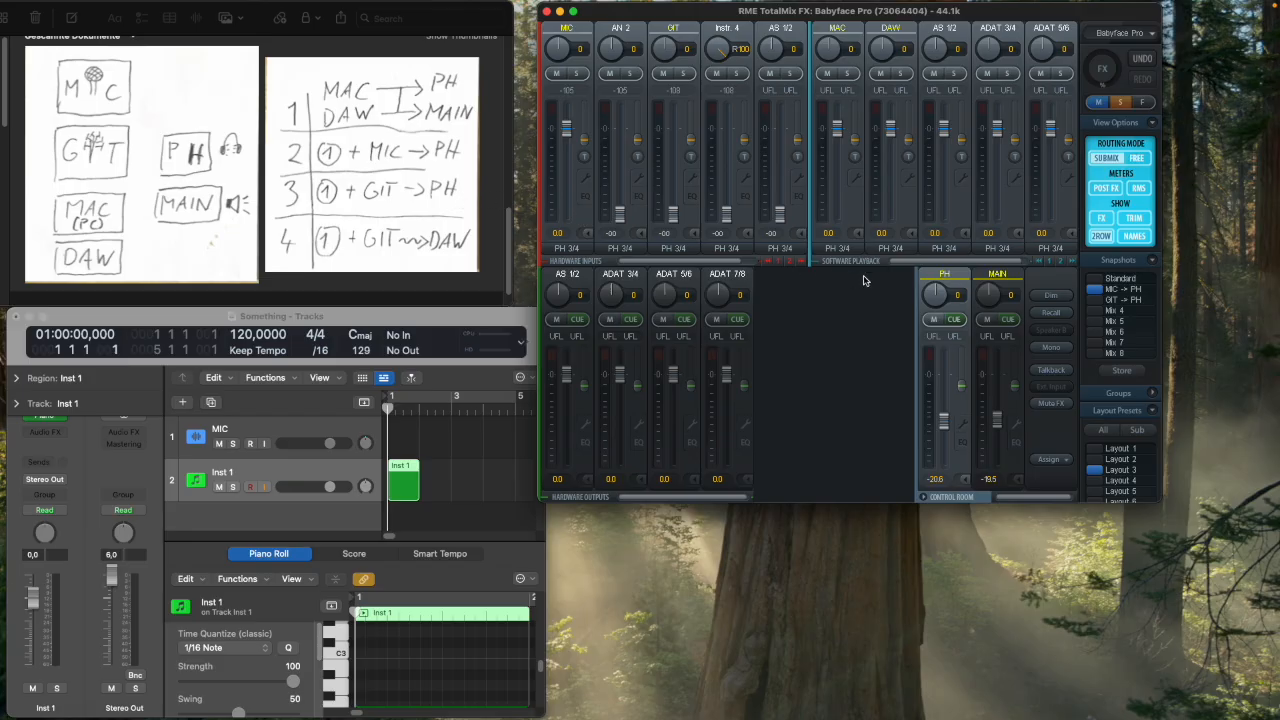
Alternate between the GIT -> PH and MIC -> PH snapshots to compare their headphone mixes, ending on GIT -> PH.
click(1095, 300)
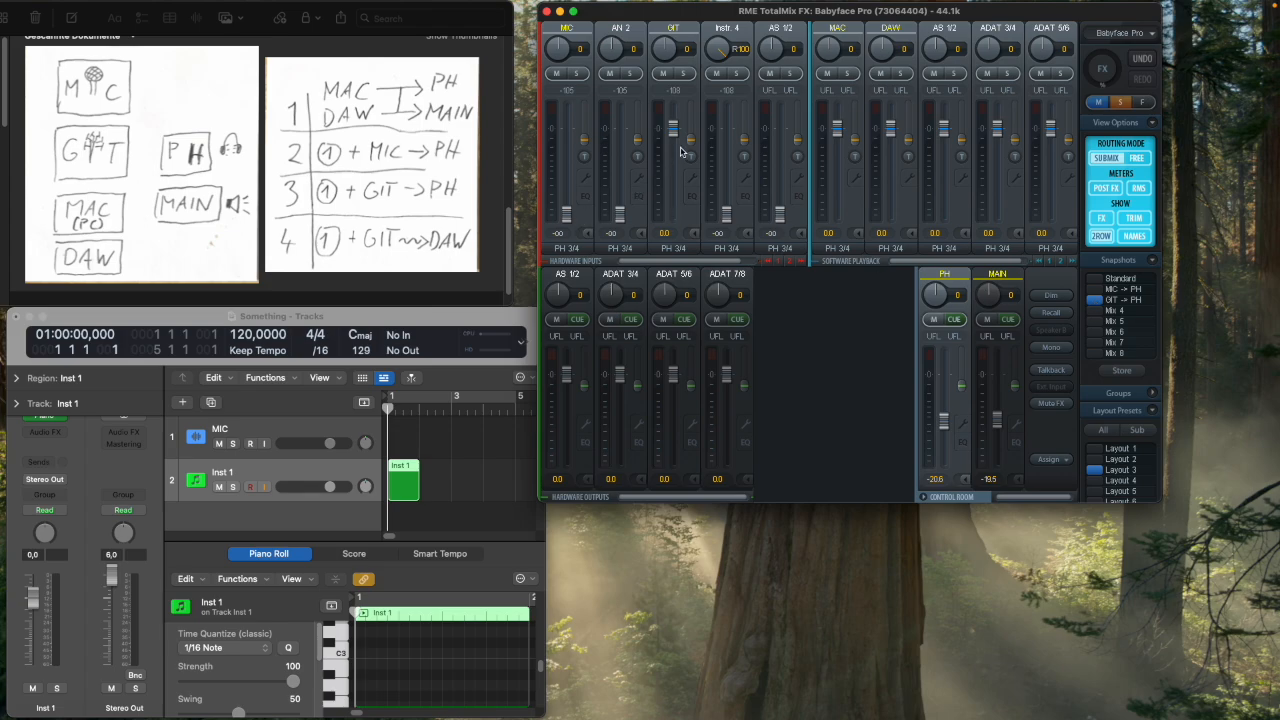
click(1094, 289)
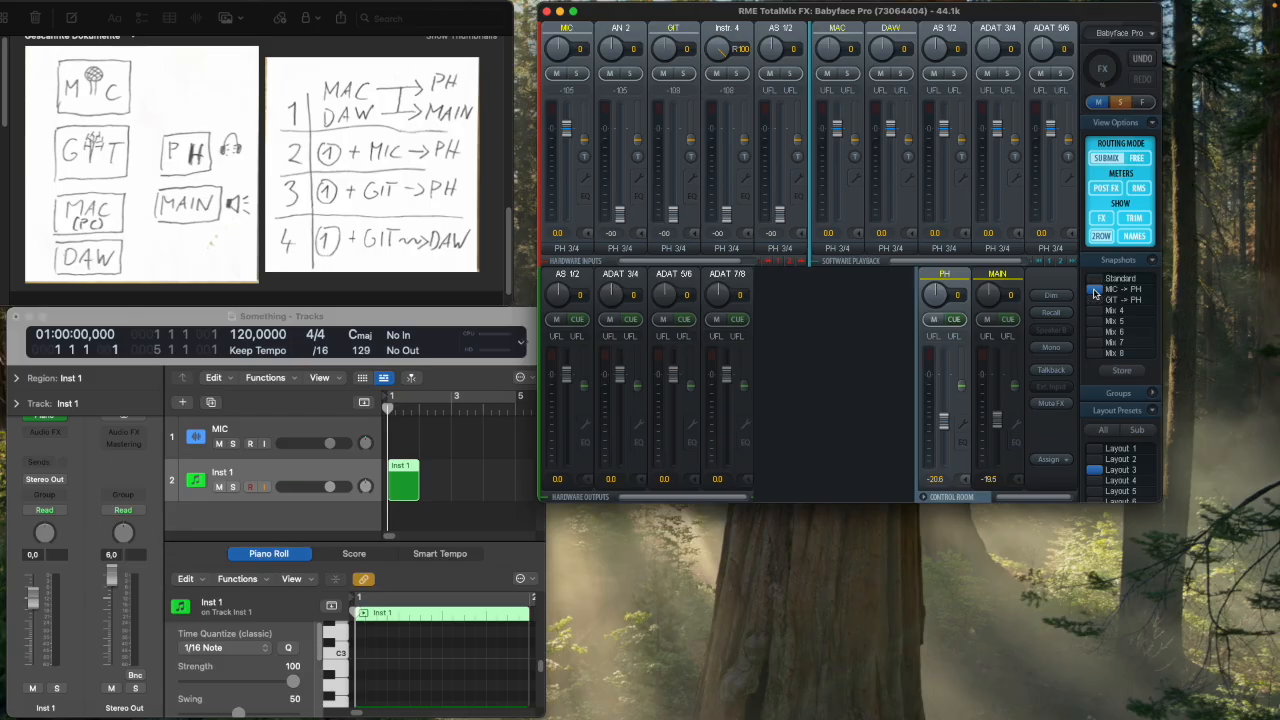
click(1095, 300)
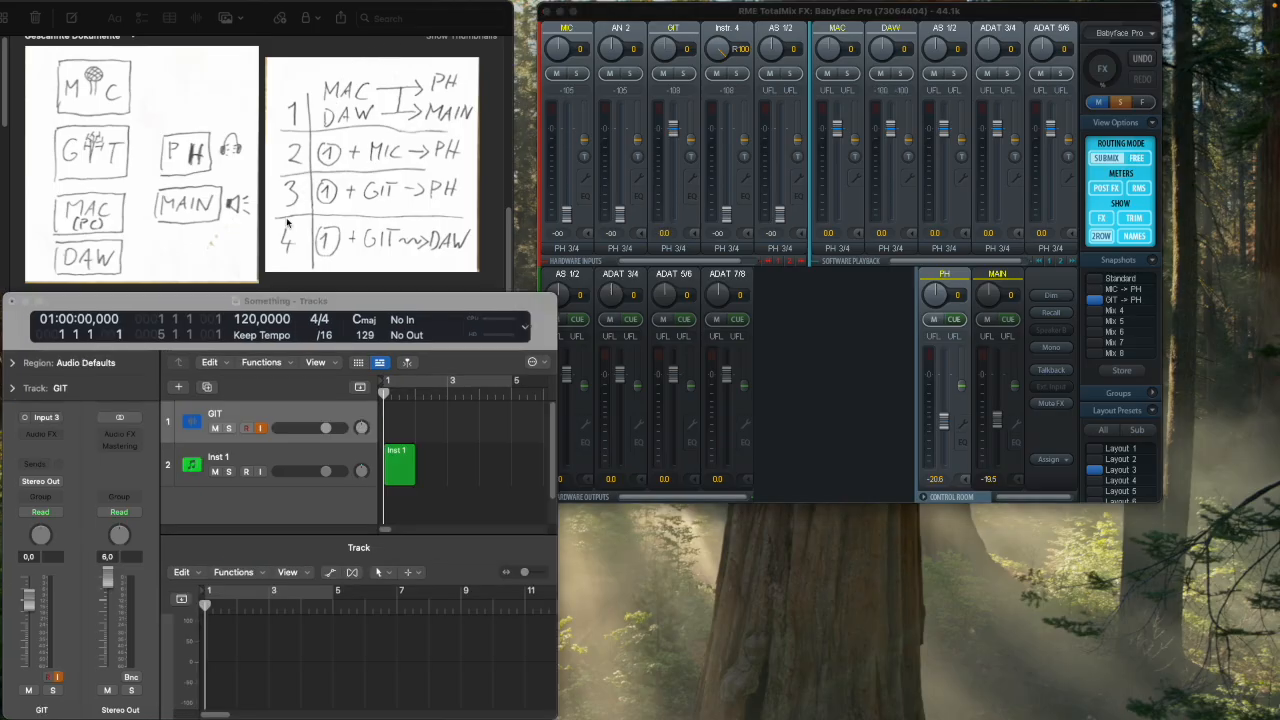
Switch to Logic Pro, check the GIT track's input assignment and toggle its input monitoring.
click(287, 227)
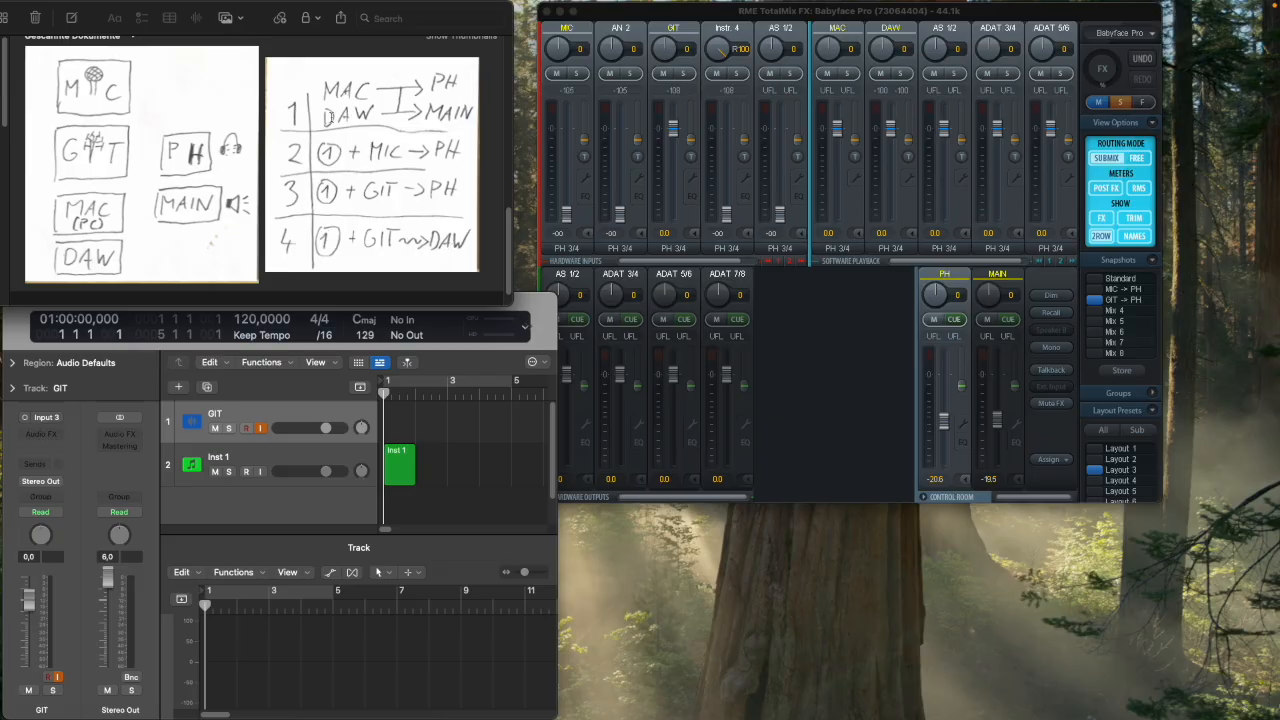
click(241, 418)
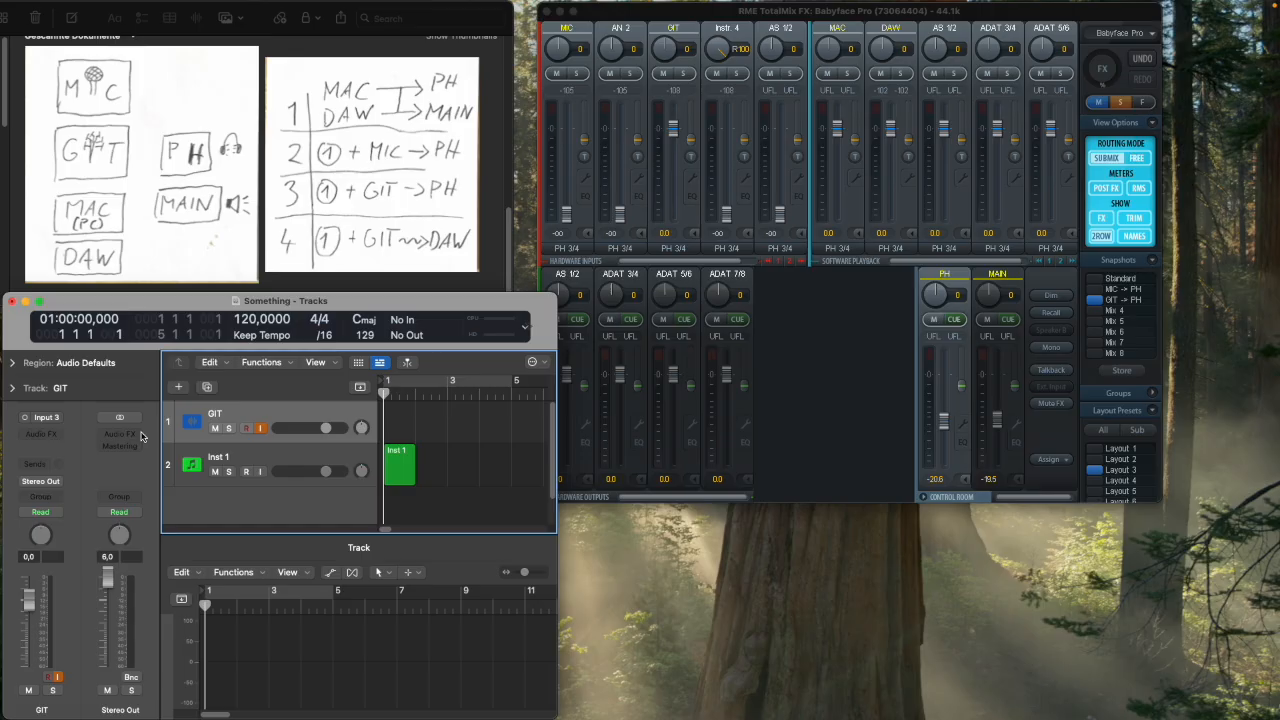
click(57, 418)
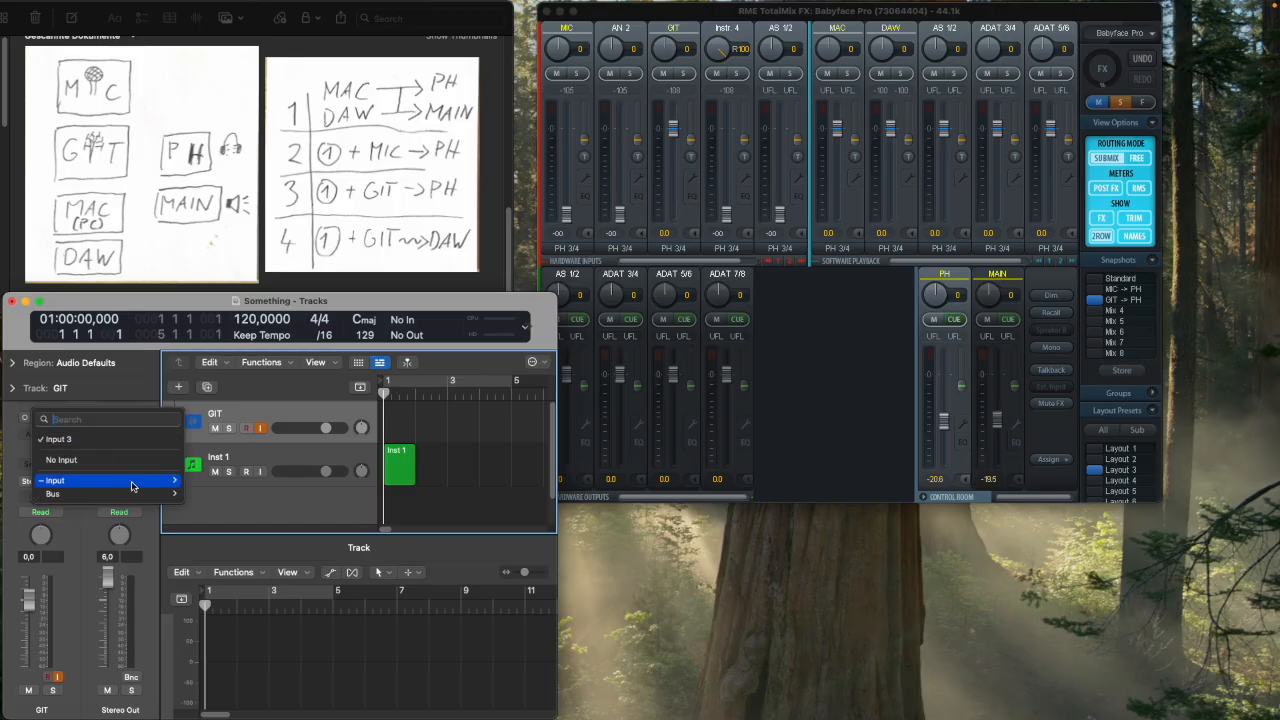
mouse_move(132, 486)
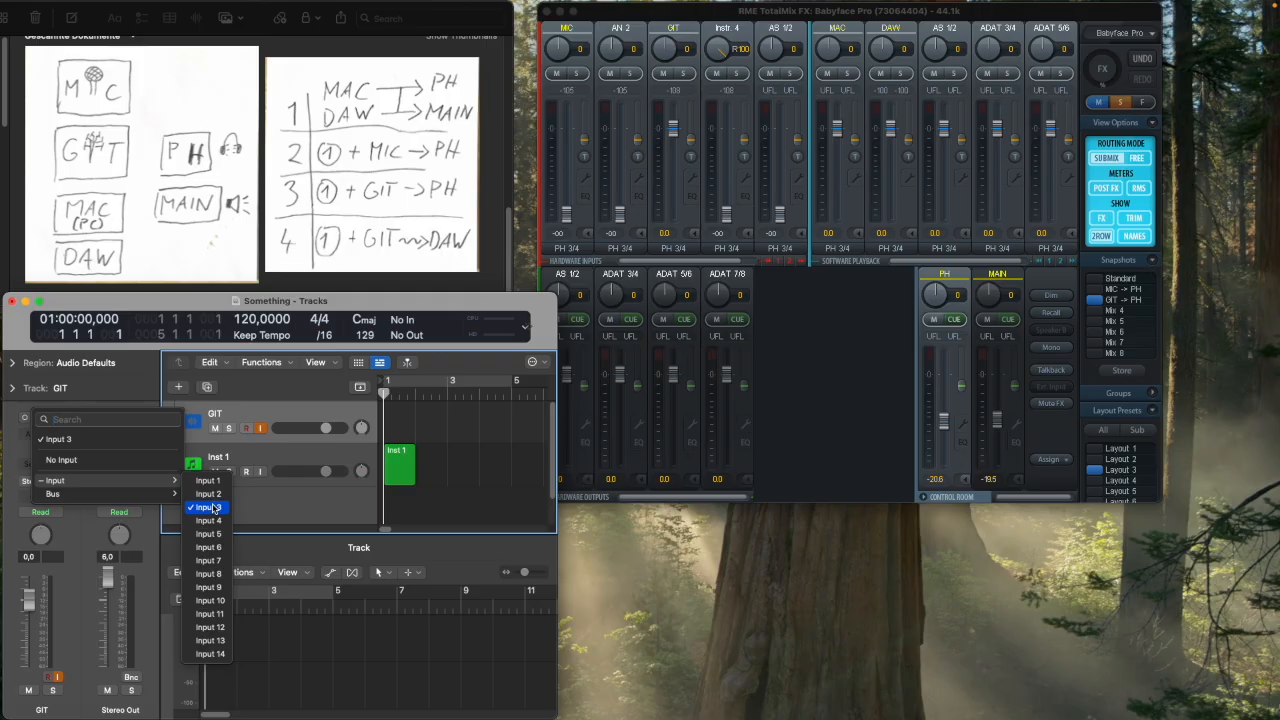
click(264, 410)
click(260, 428)
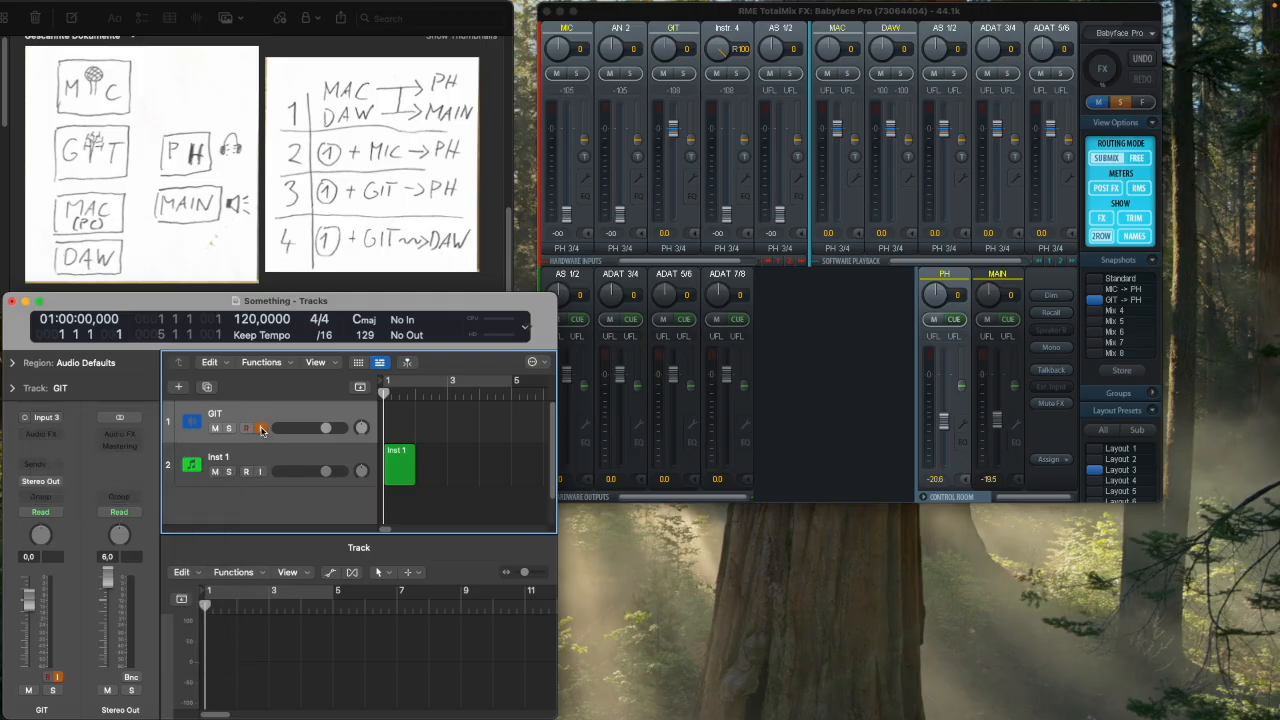
click(261, 428)
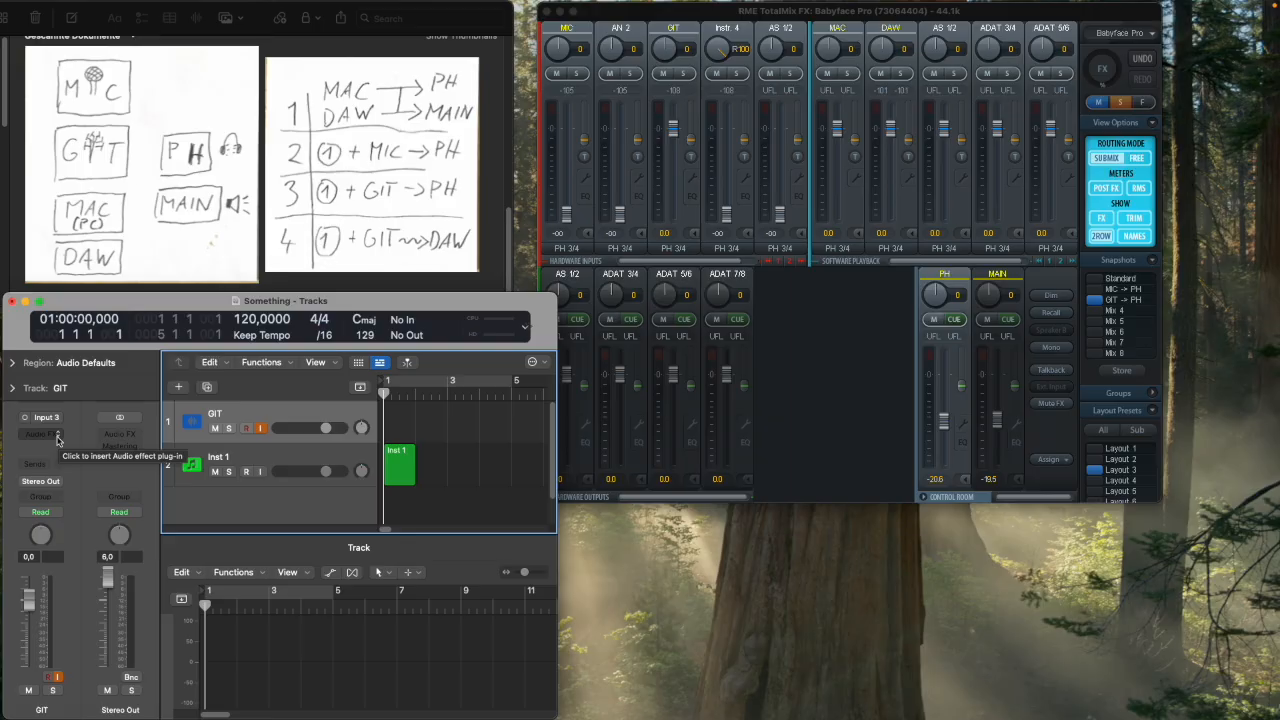
Return to TotalMix FX and load the Mix 6 snapshot and the Layout 4 preset.
click(905, 34)
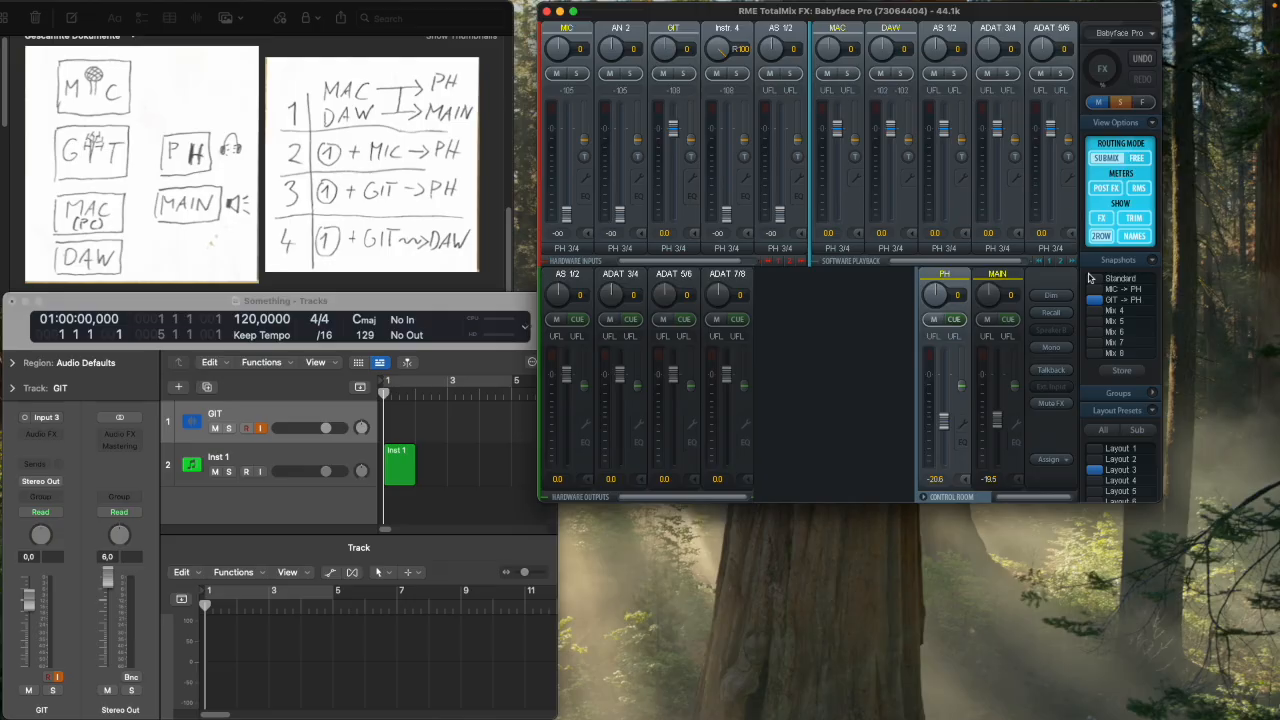
click(1098, 332)
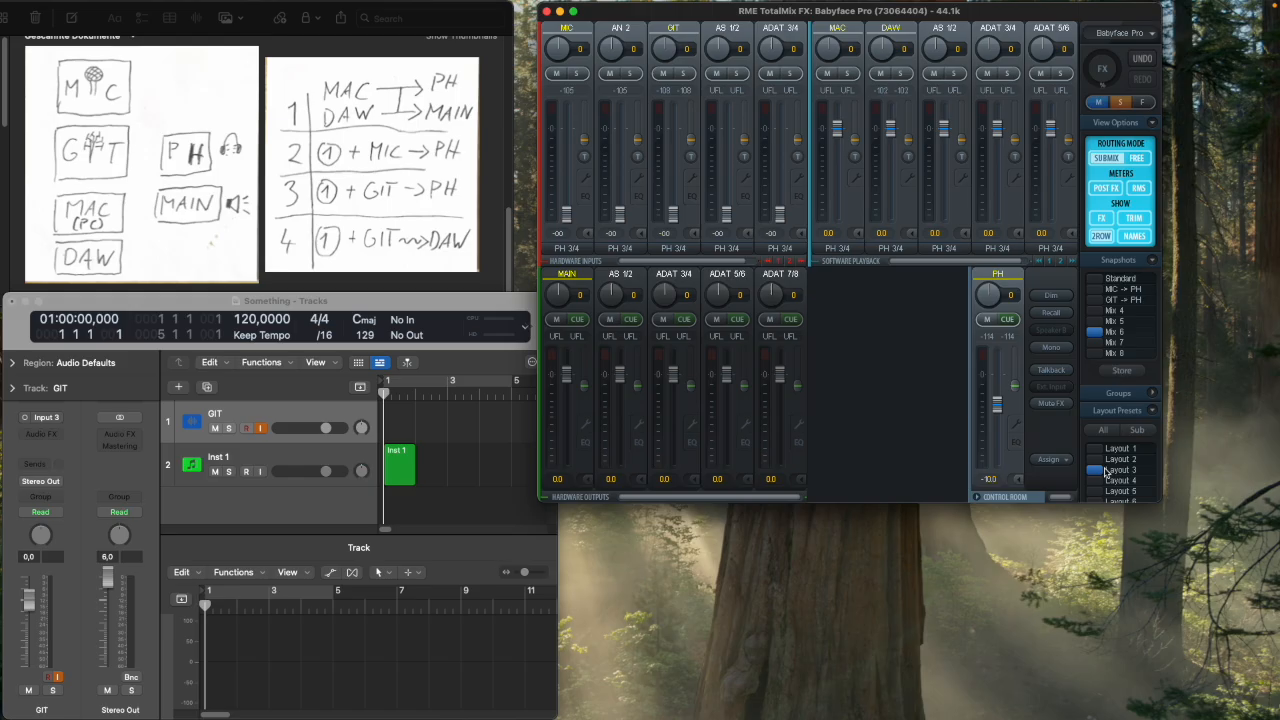
click(1099, 481)
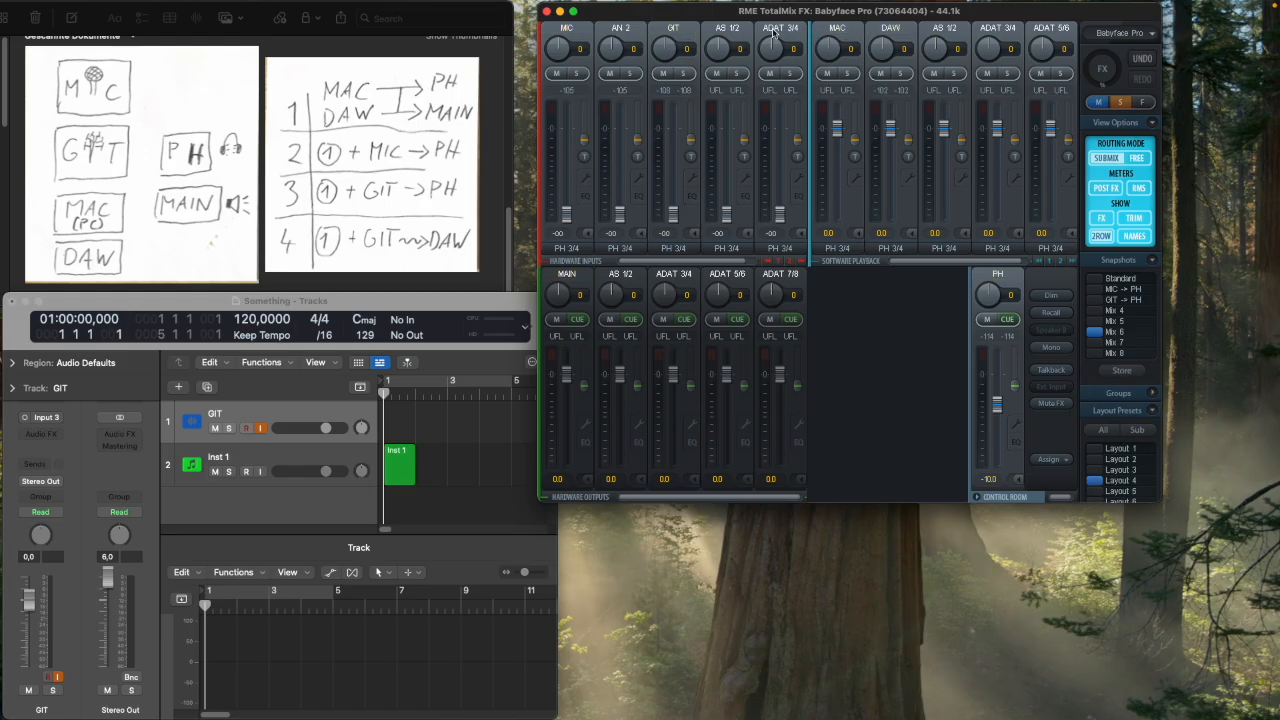
Open the channel layout settings and set the MIC and GIT input channels' name color to yellow.
click(572, 32)
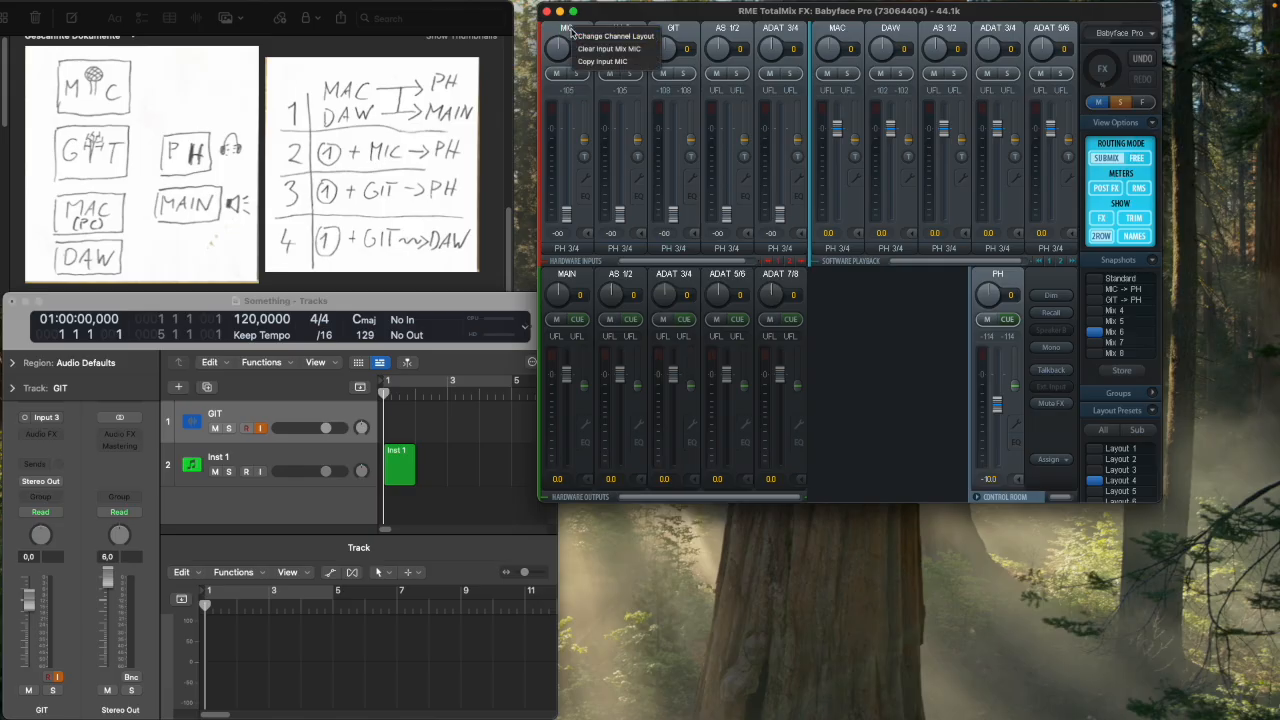
click(577, 35)
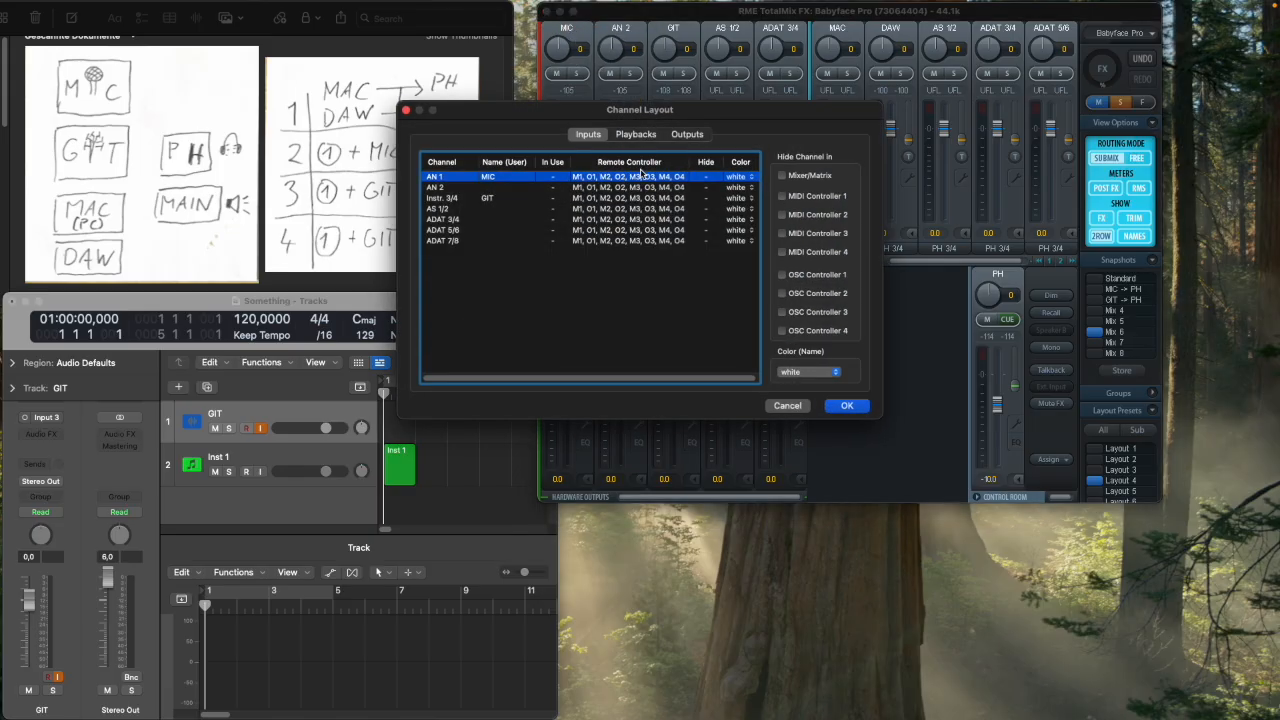
click(493, 198)
click(493, 198)
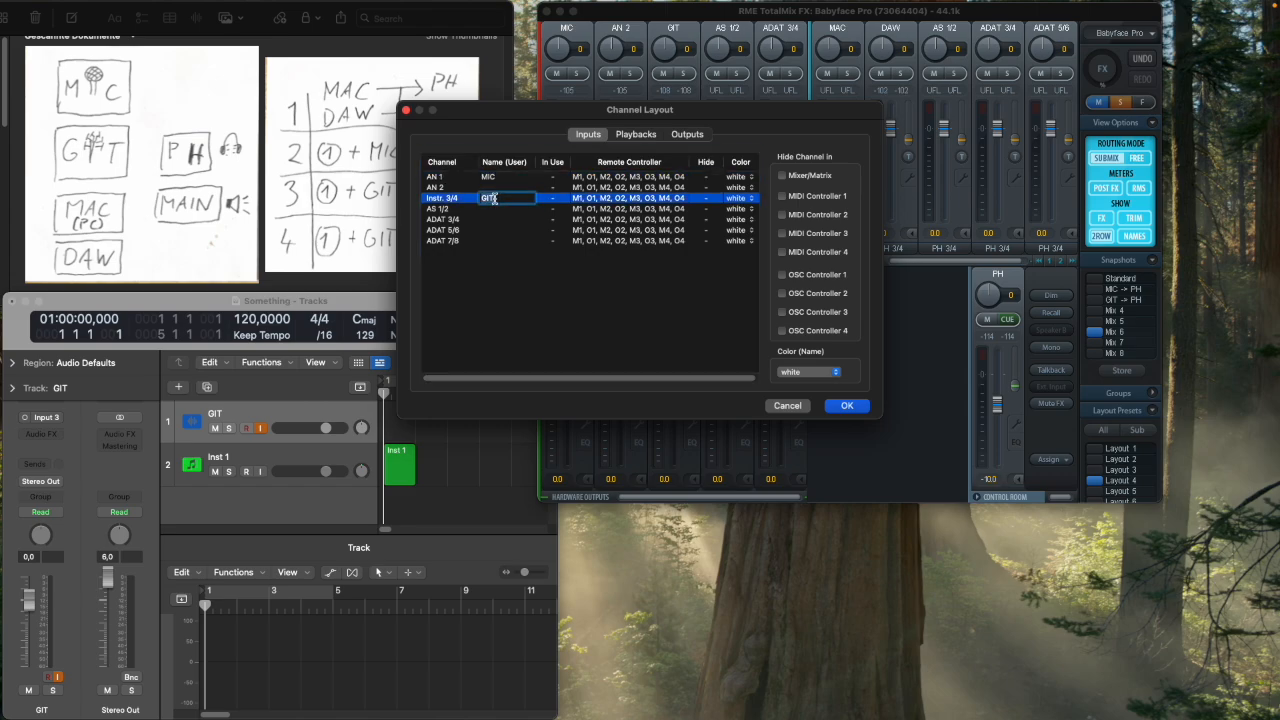
click(743, 178)
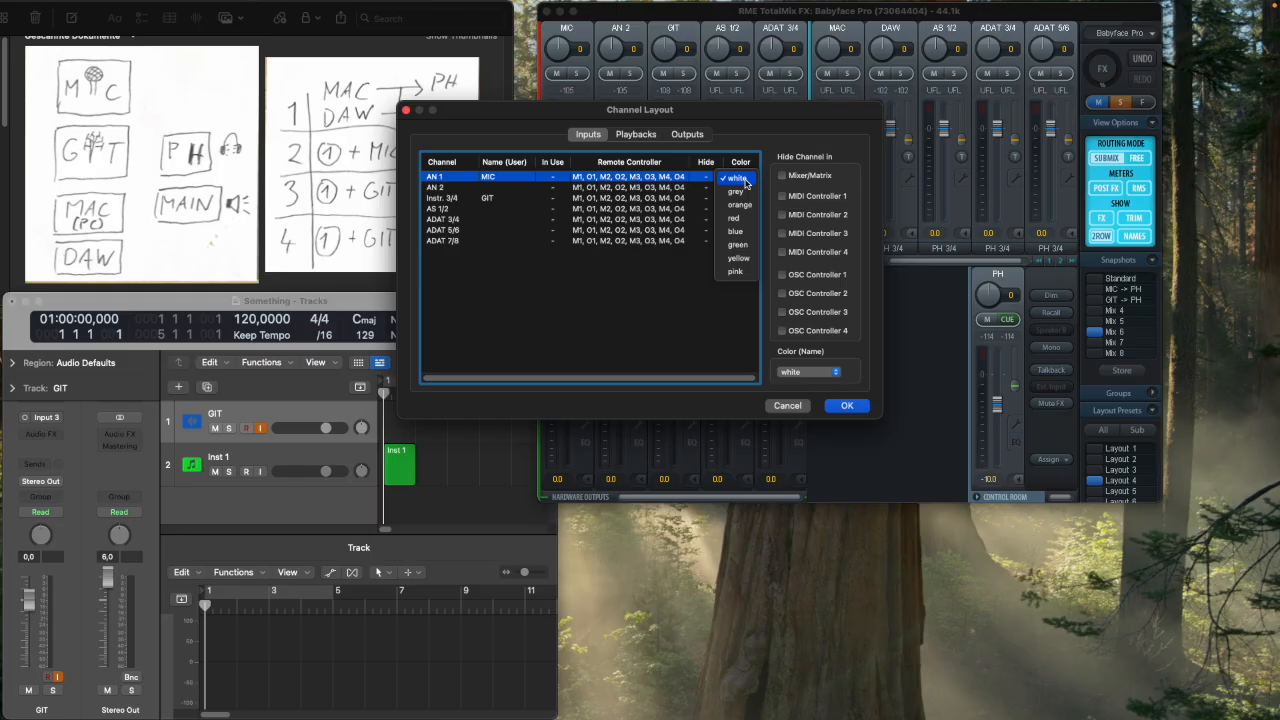
click(739, 258)
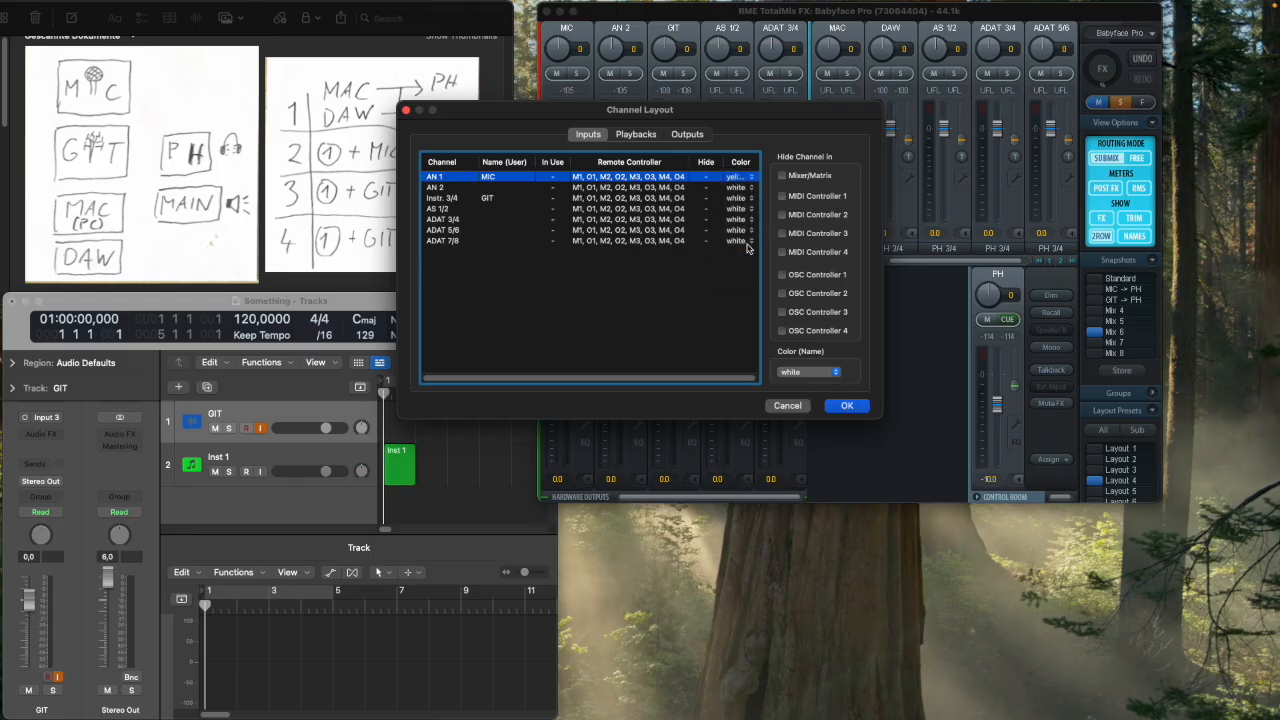
click(752, 199)
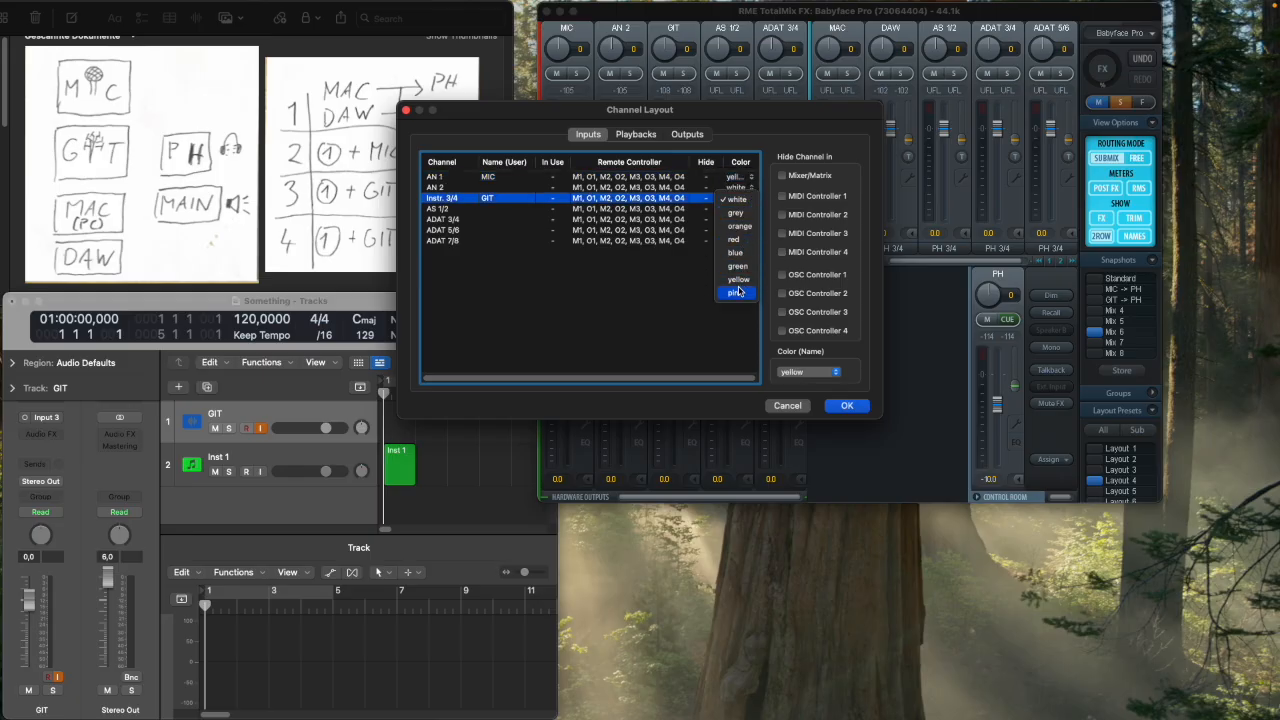
click(738, 291)
Set the name color of the MAC and DAW playback channels to yellow.
click(636, 136)
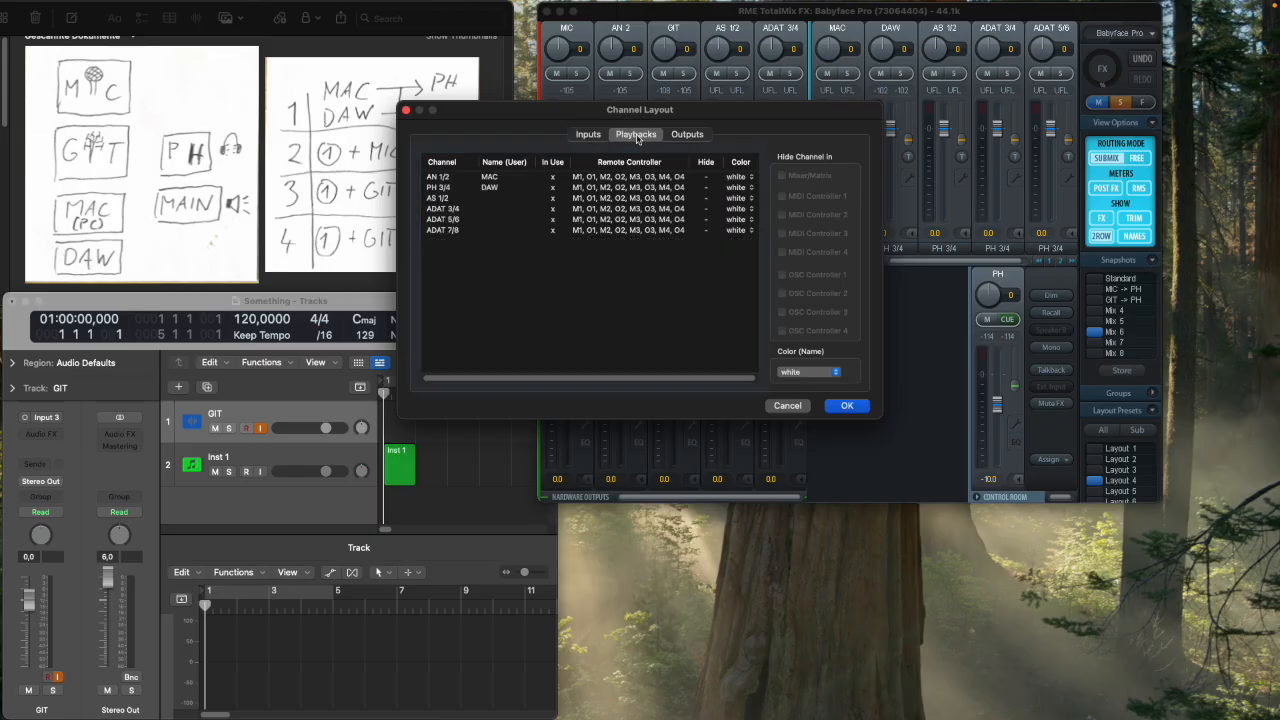
click(750, 177)
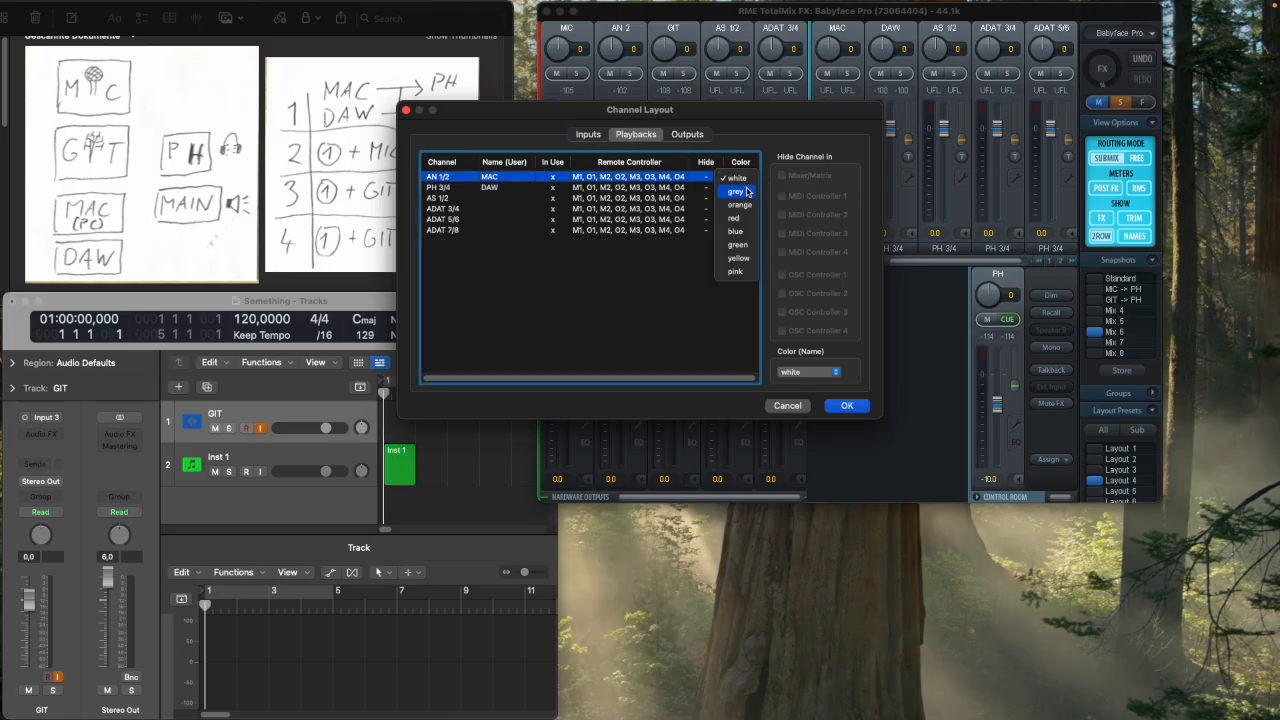
key(Down)
key(Down)
key(Down)
key(Down)
key(Down)
key(Return)
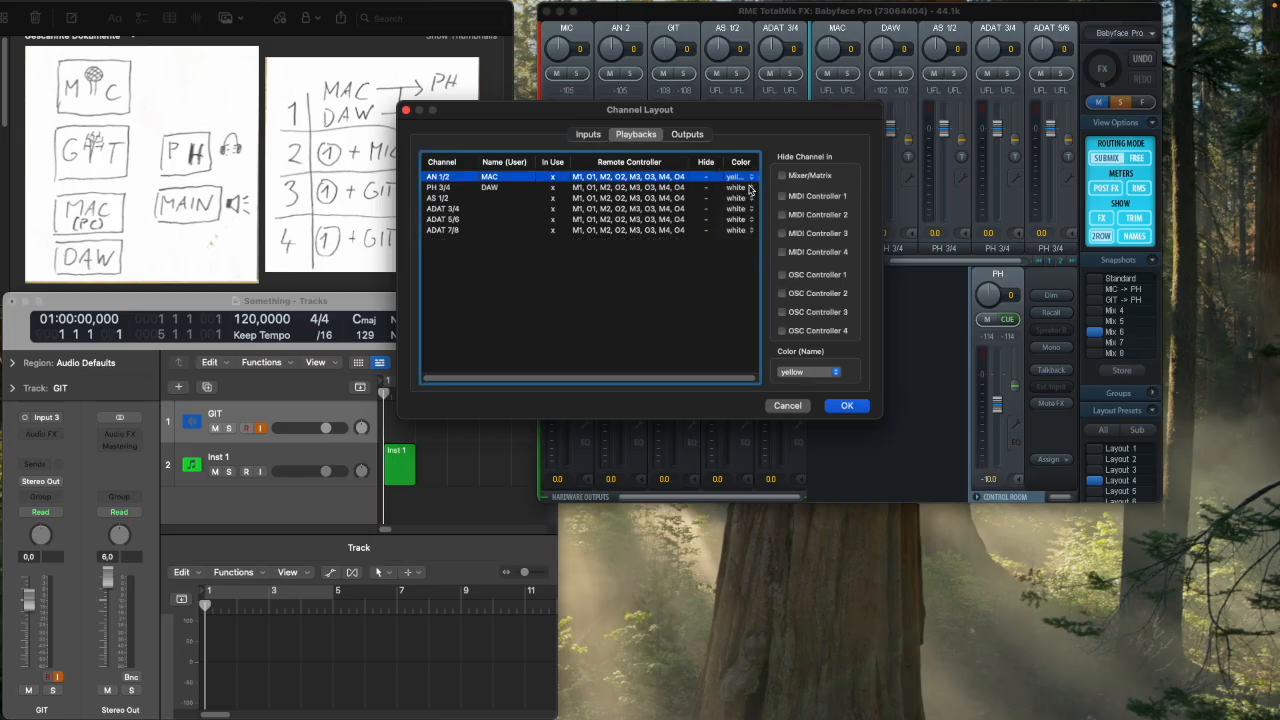
click(750, 187)
click(746, 266)
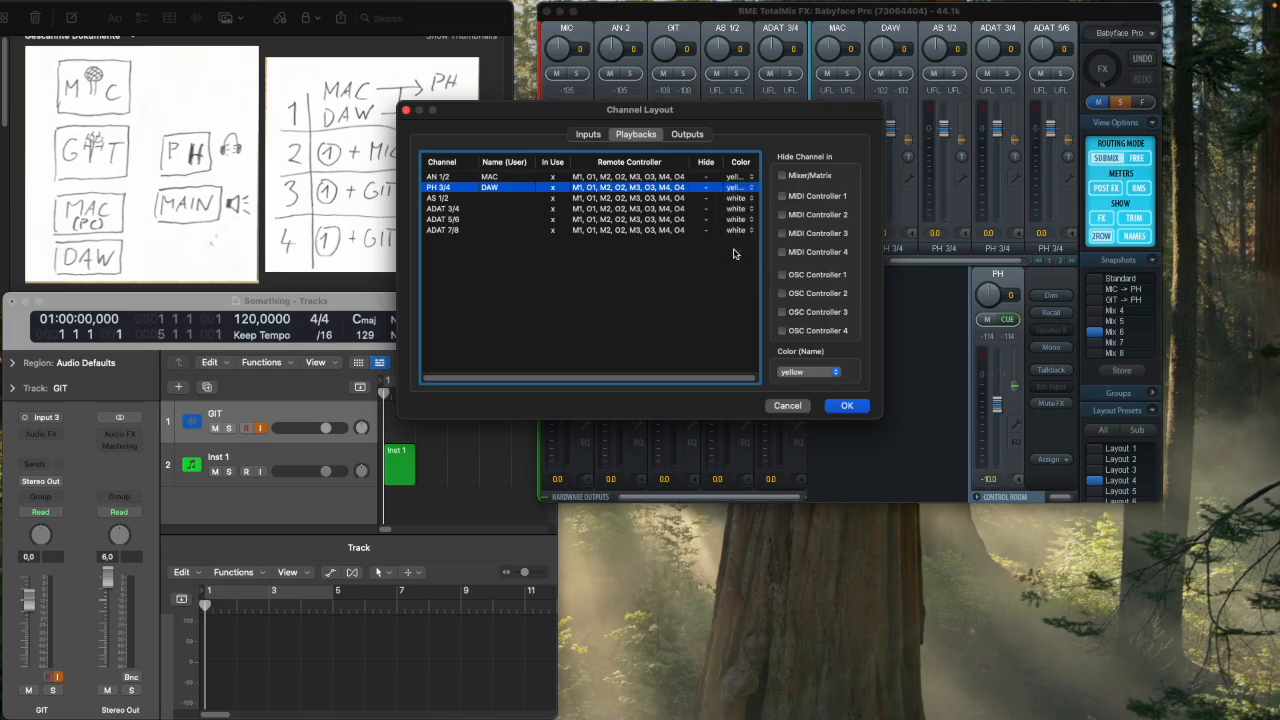
Set the MAIN and PH output channels' name color to yellow and apply the channel layout.
click(687, 134)
click(750, 177)
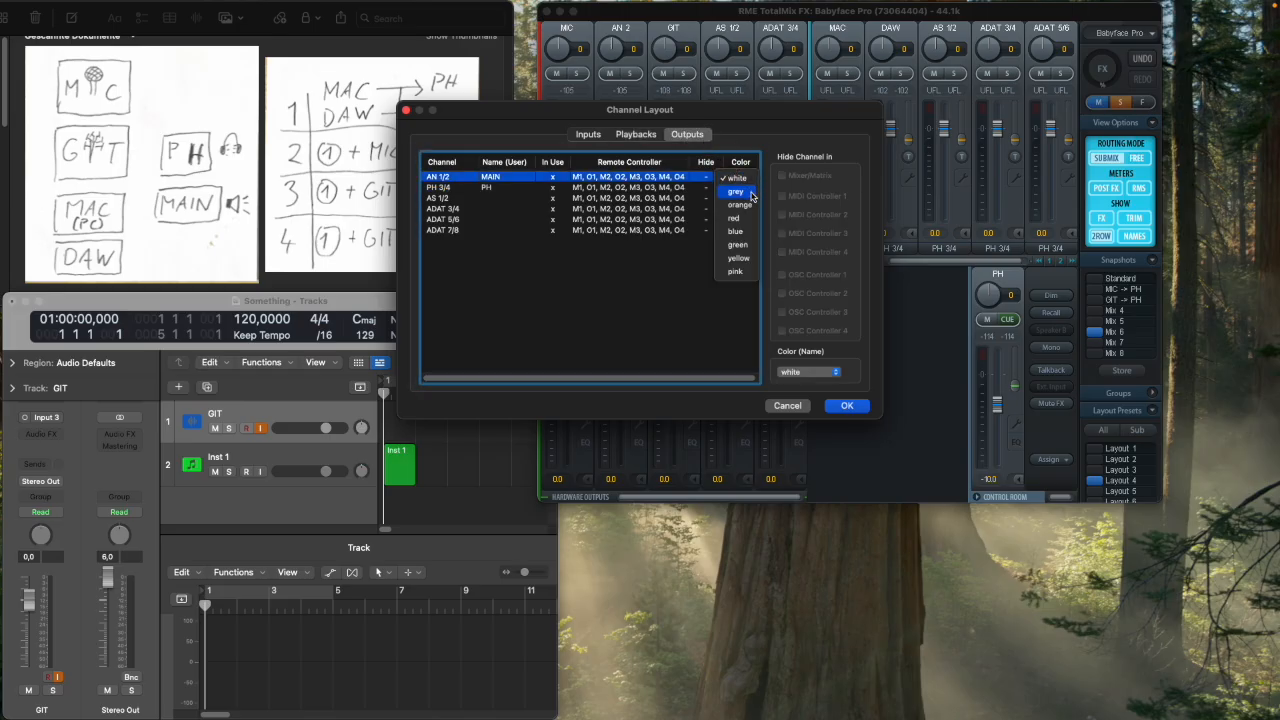
click(740, 258)
click(741, 188)
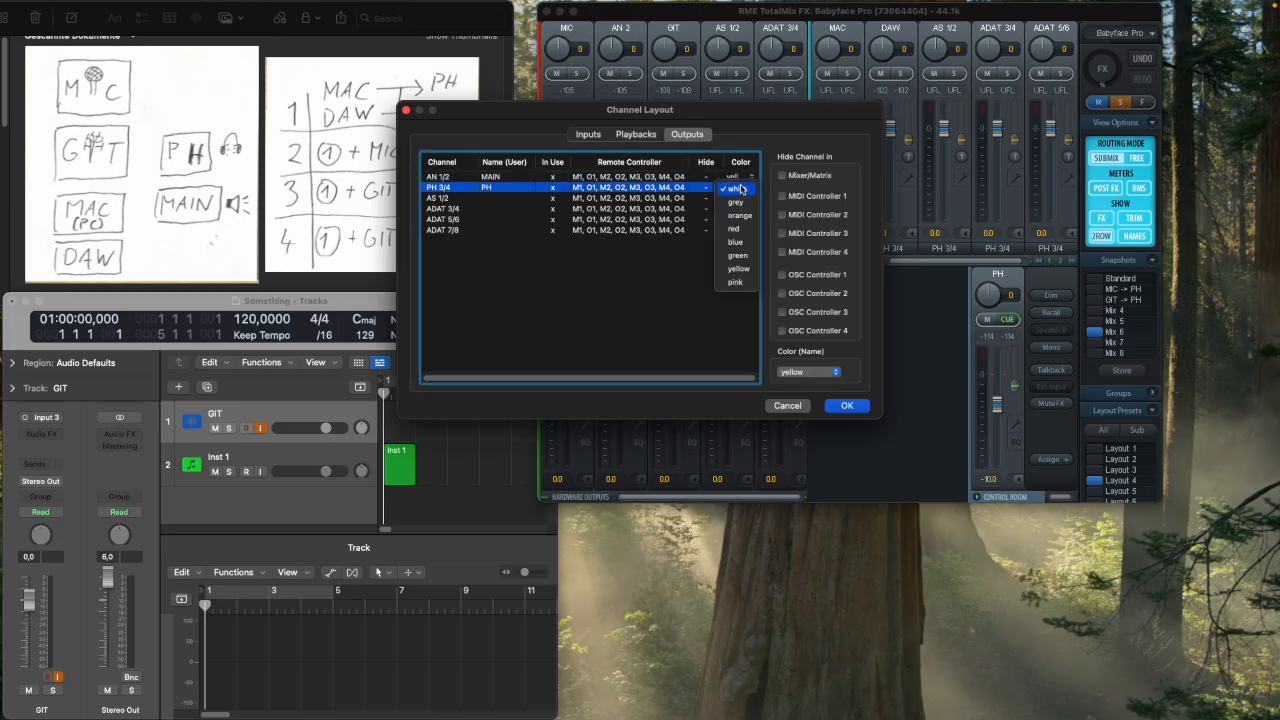
click(744, 269)
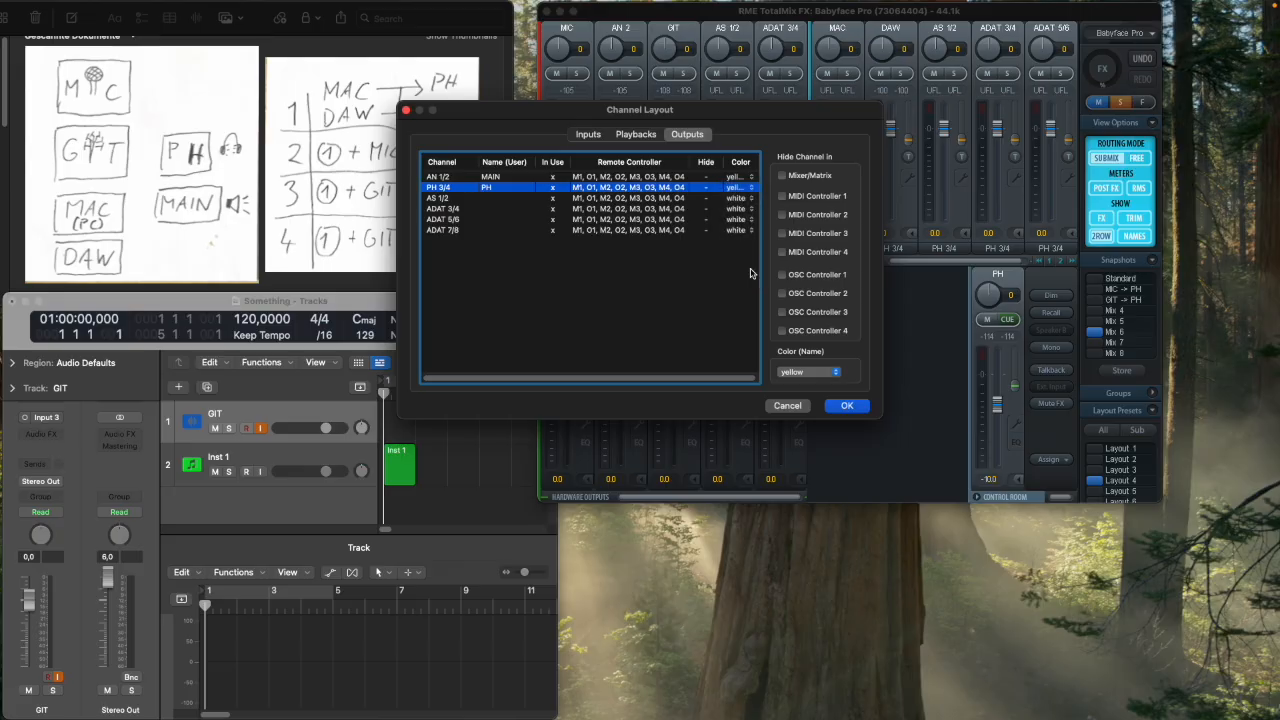
click(865, 412)
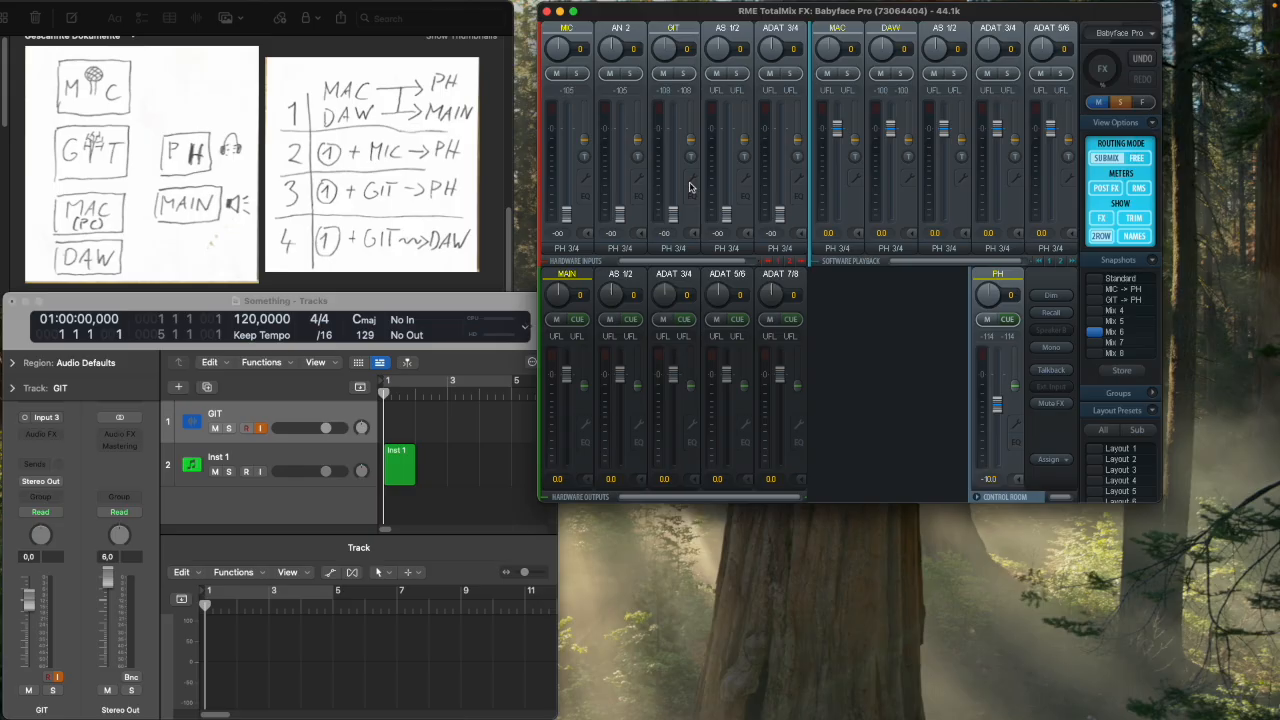
Rename the Mix 6 snapshot to "1".
click(1130, 333)
click(1130, 333)
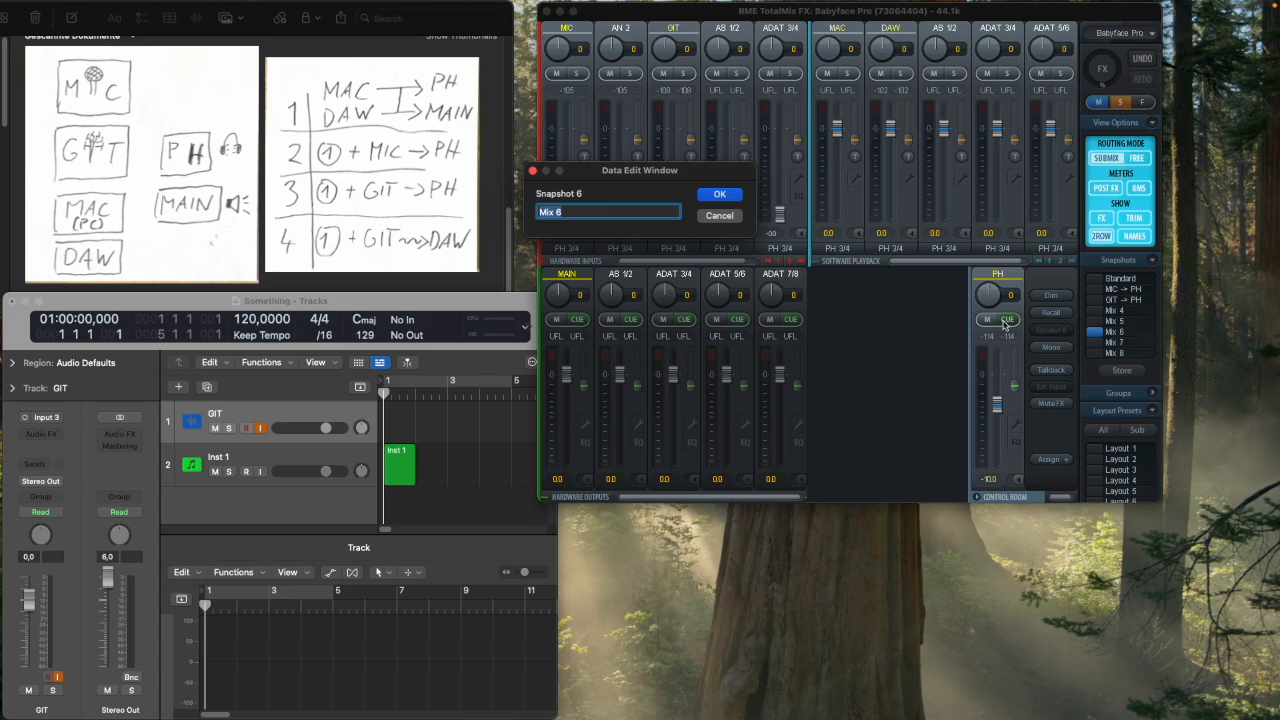
text(1)
key(Return)
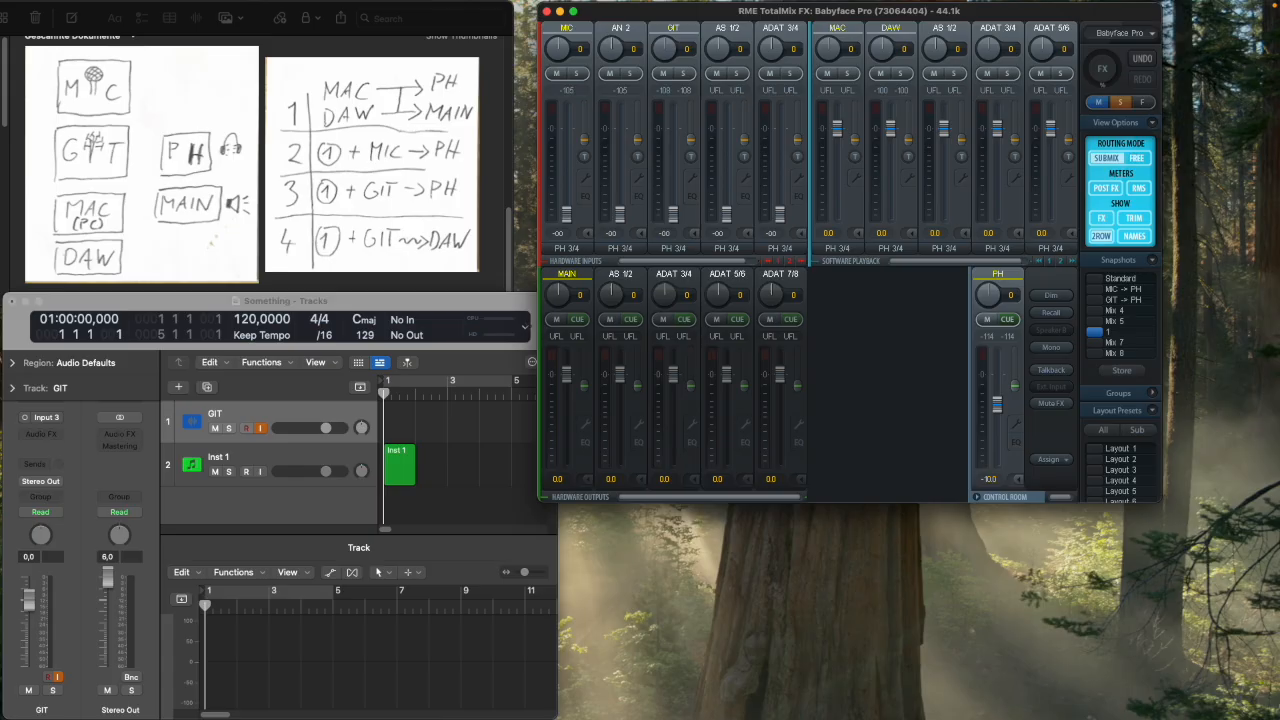
Assign AN 1/2 as the control room's Main Out.
click(1048, 460)
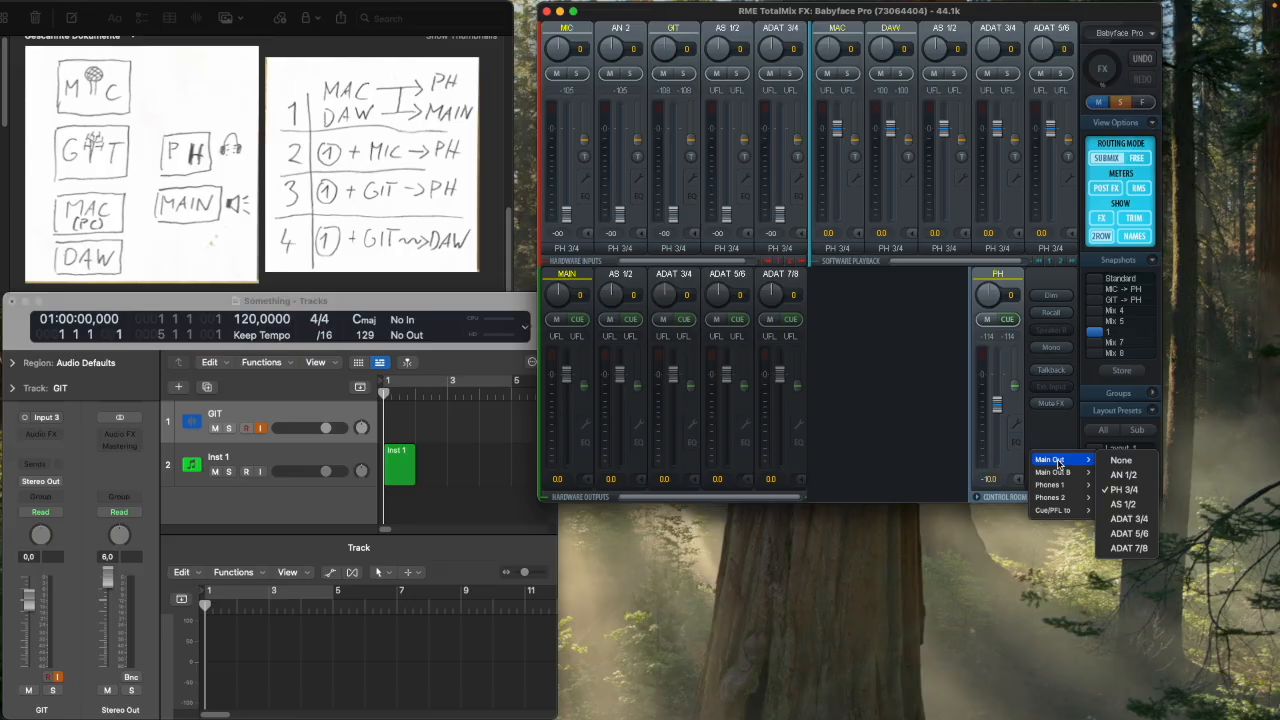
click(1123, 474)
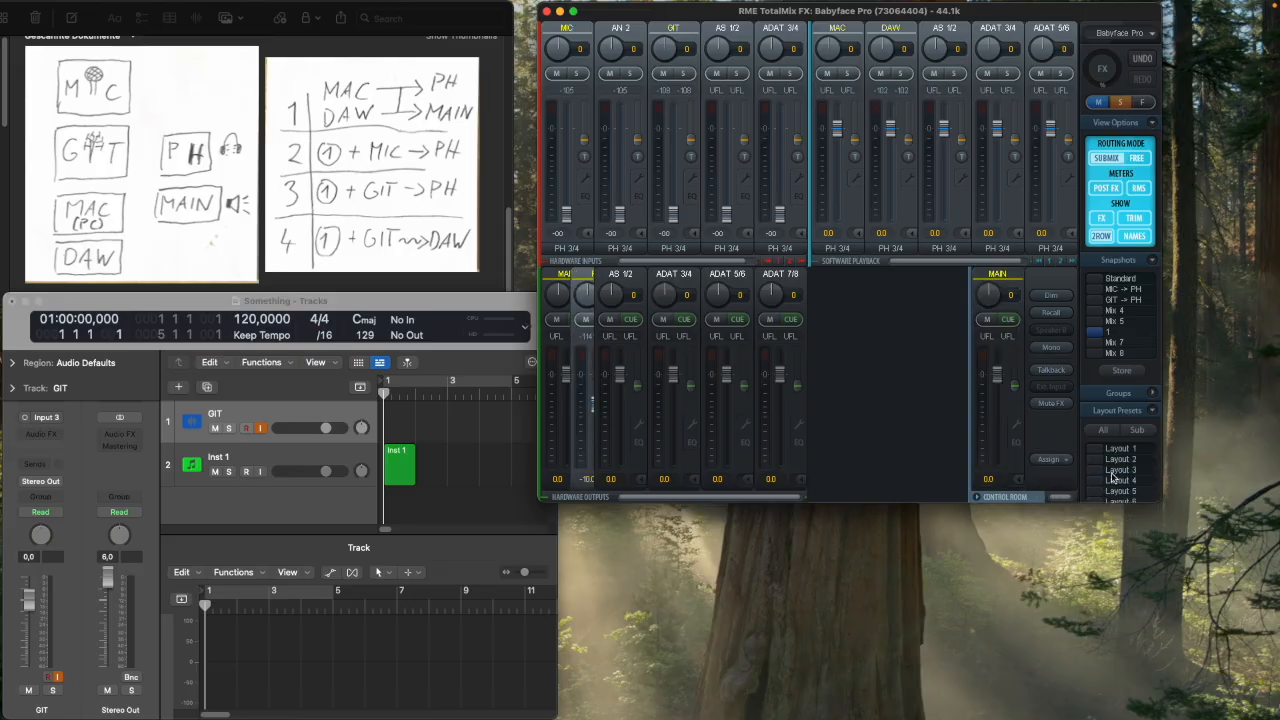
Assign PH 3/4 as the control room's Phones 1 output.
click(1068, 467)
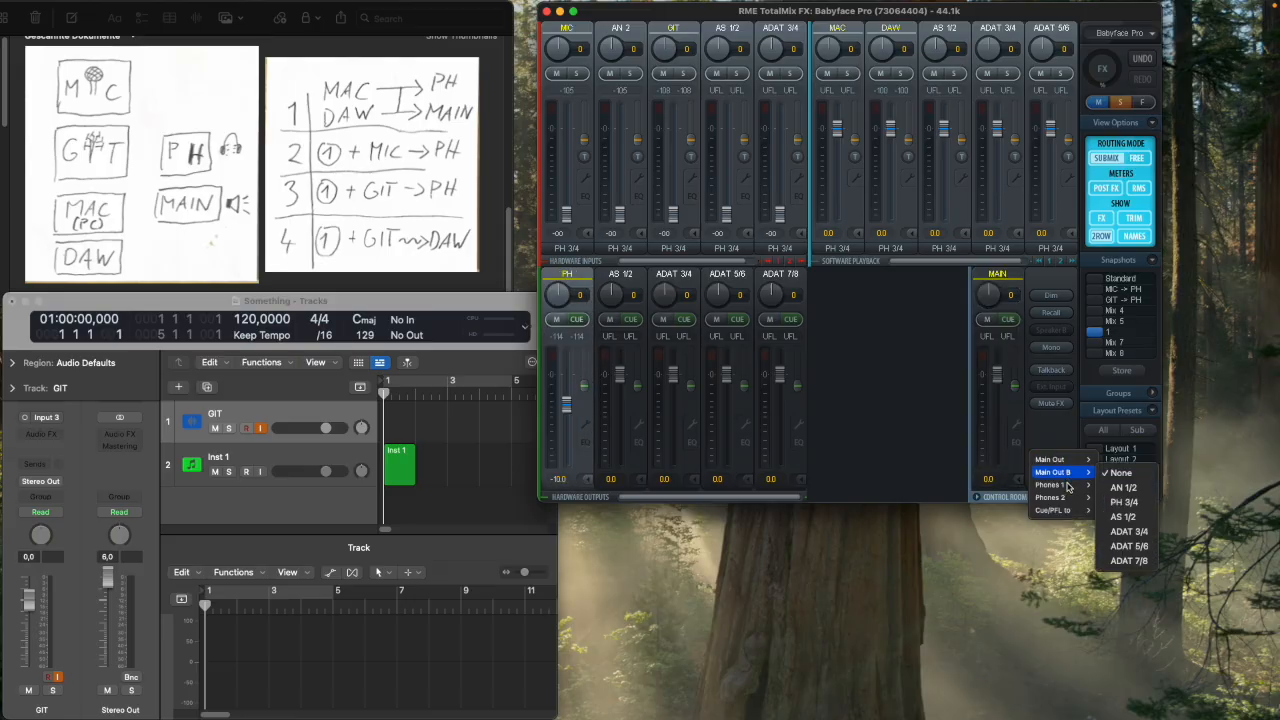
mouse_move(1068, 485)
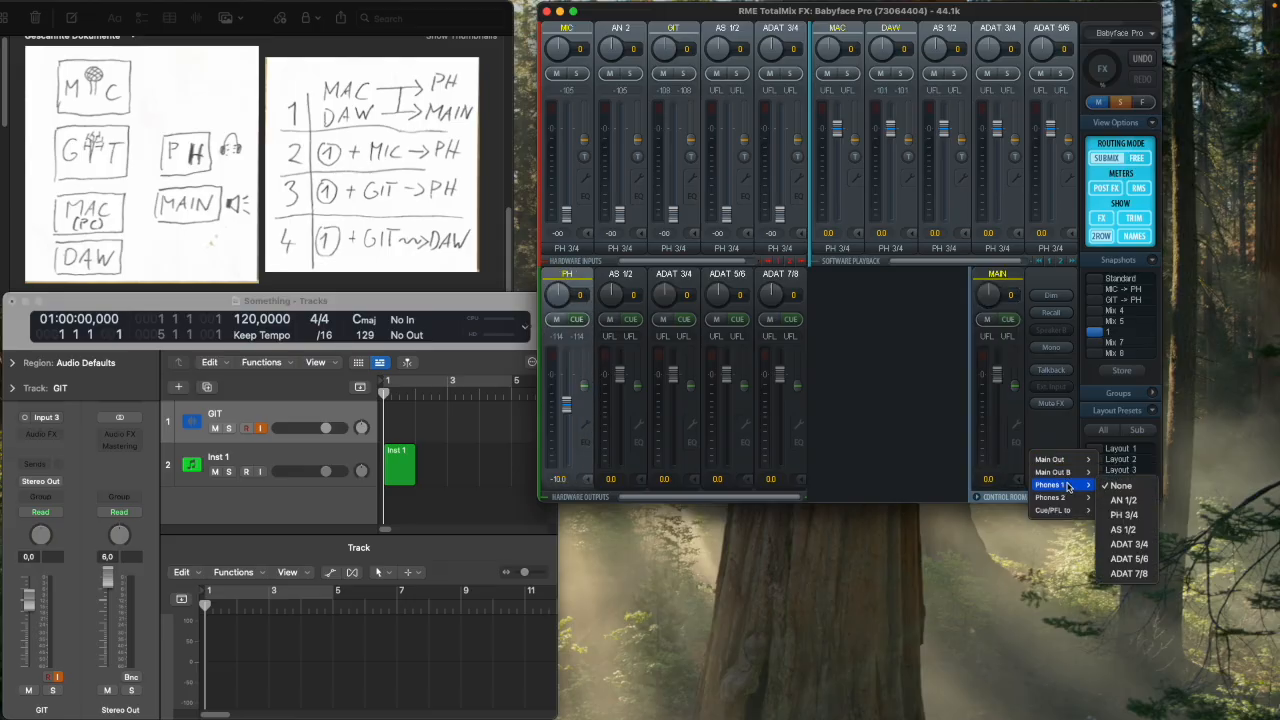
click(1125, 515)
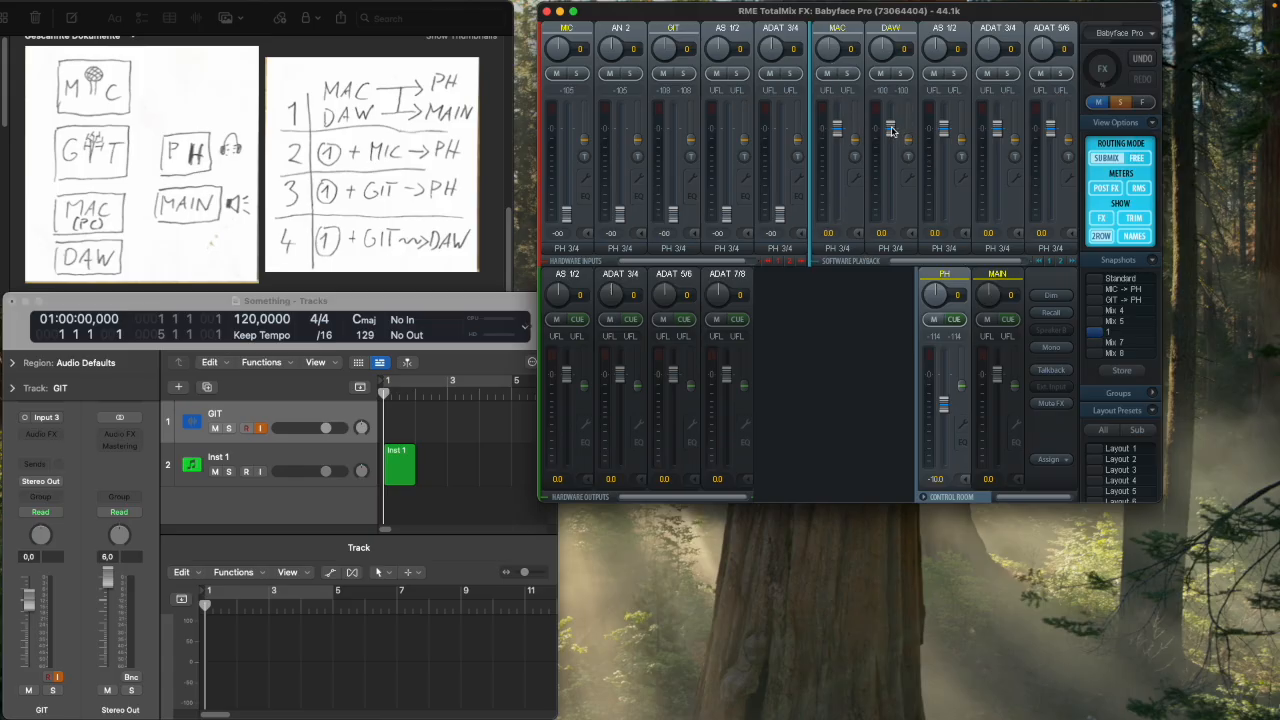
Raise the DAW playback to 0.0 dB in the MAIN submix and store the mix in snapshot 1.
click(1008, 280)
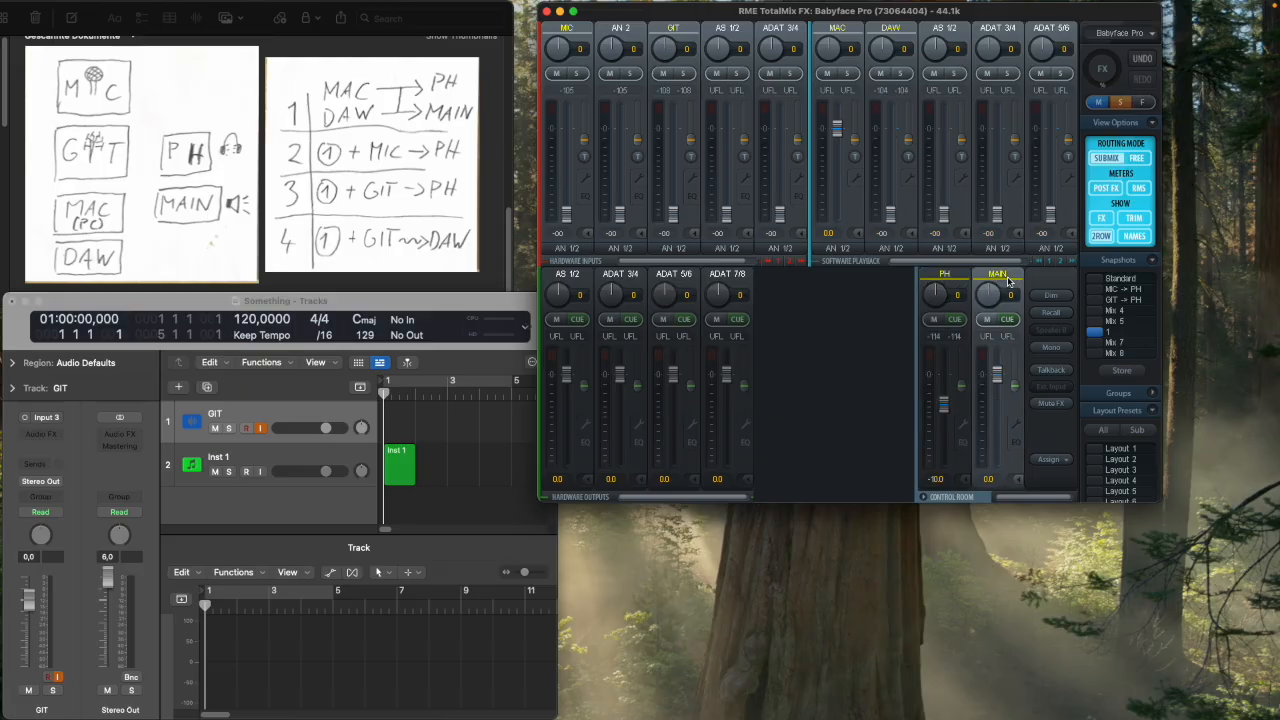
super+click(893, 216)
click(1125, 373)
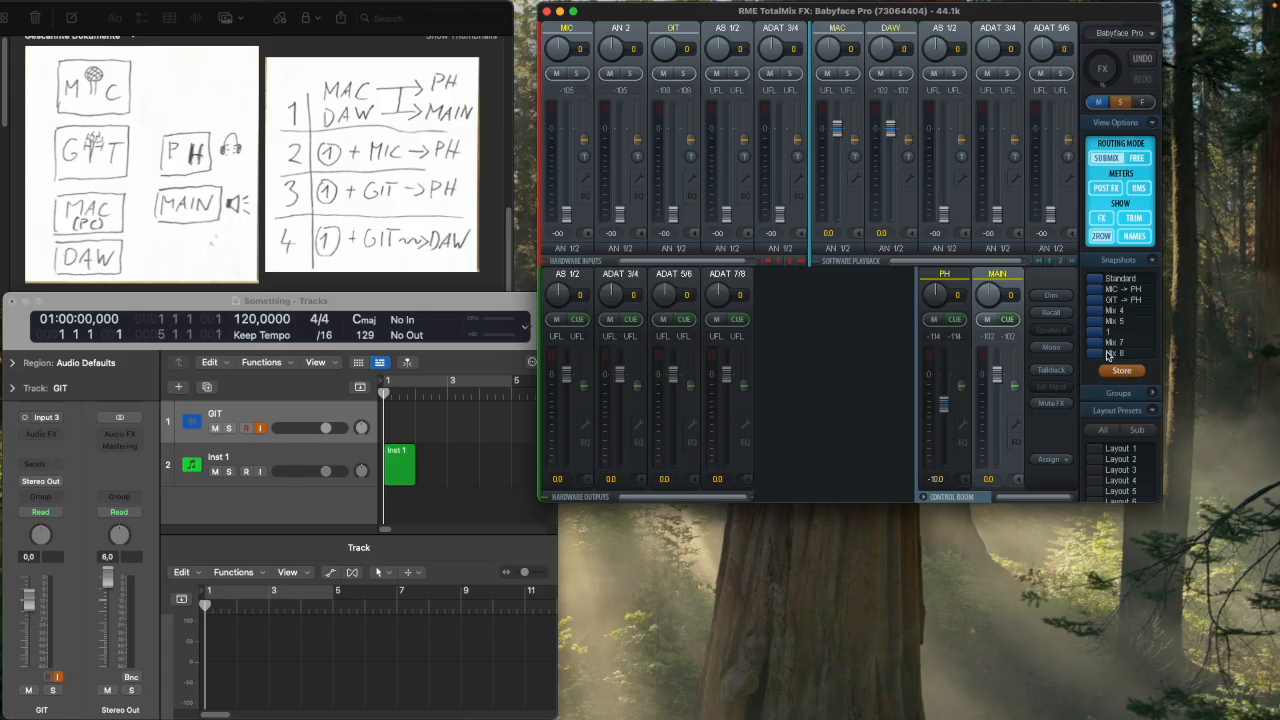
click(1096, 333)
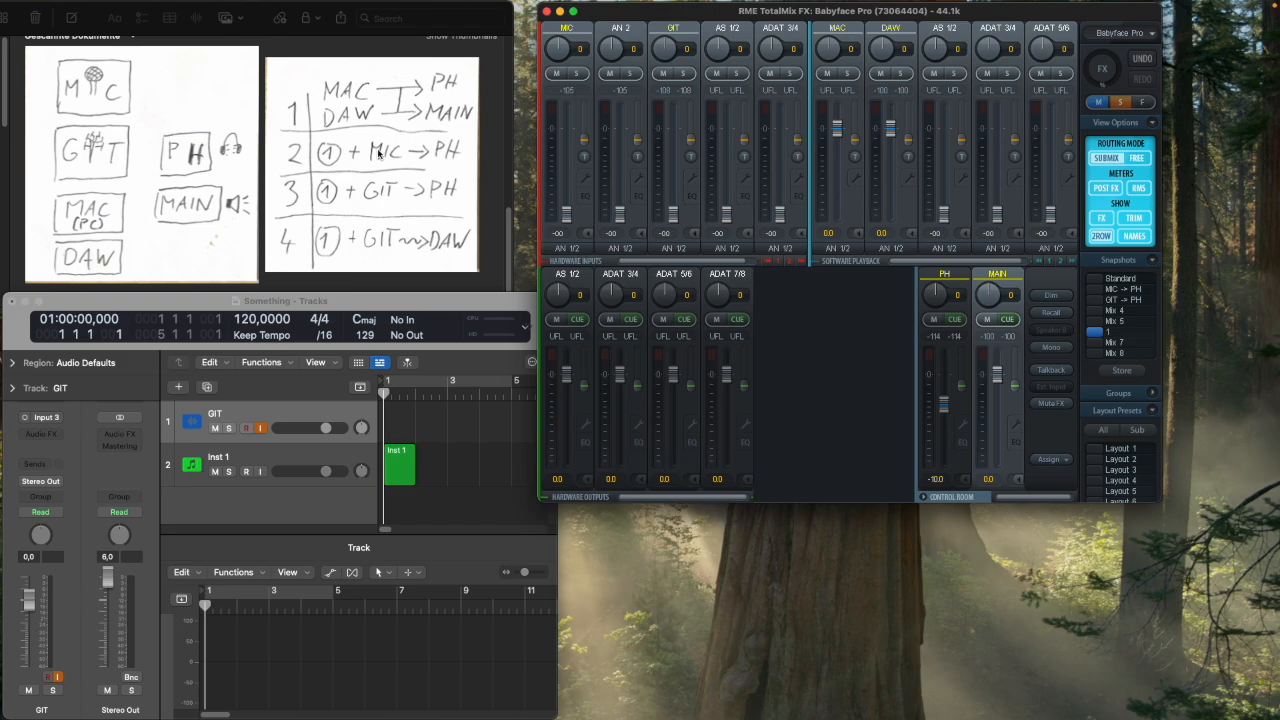
Raise the MIC input to 0.0 dB in the PH submix.
ctrl+click(566, 217)
ctrl+click(571, 129)
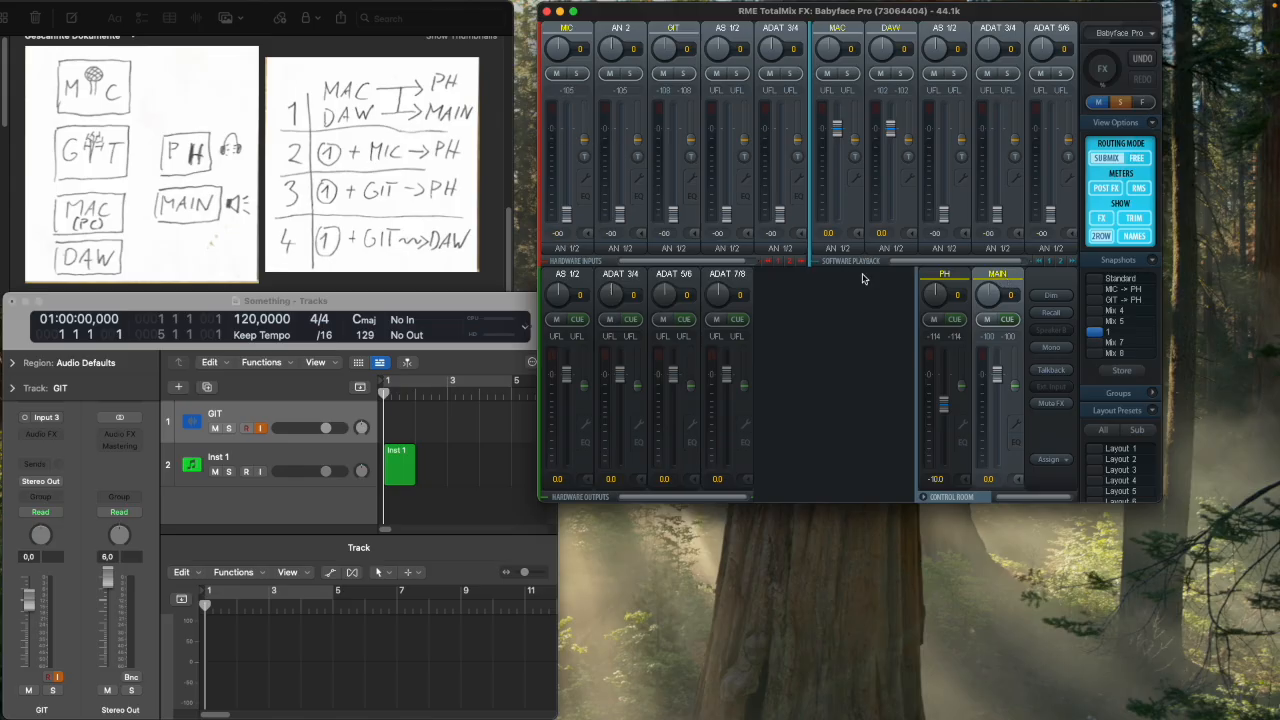
click(945, 274)
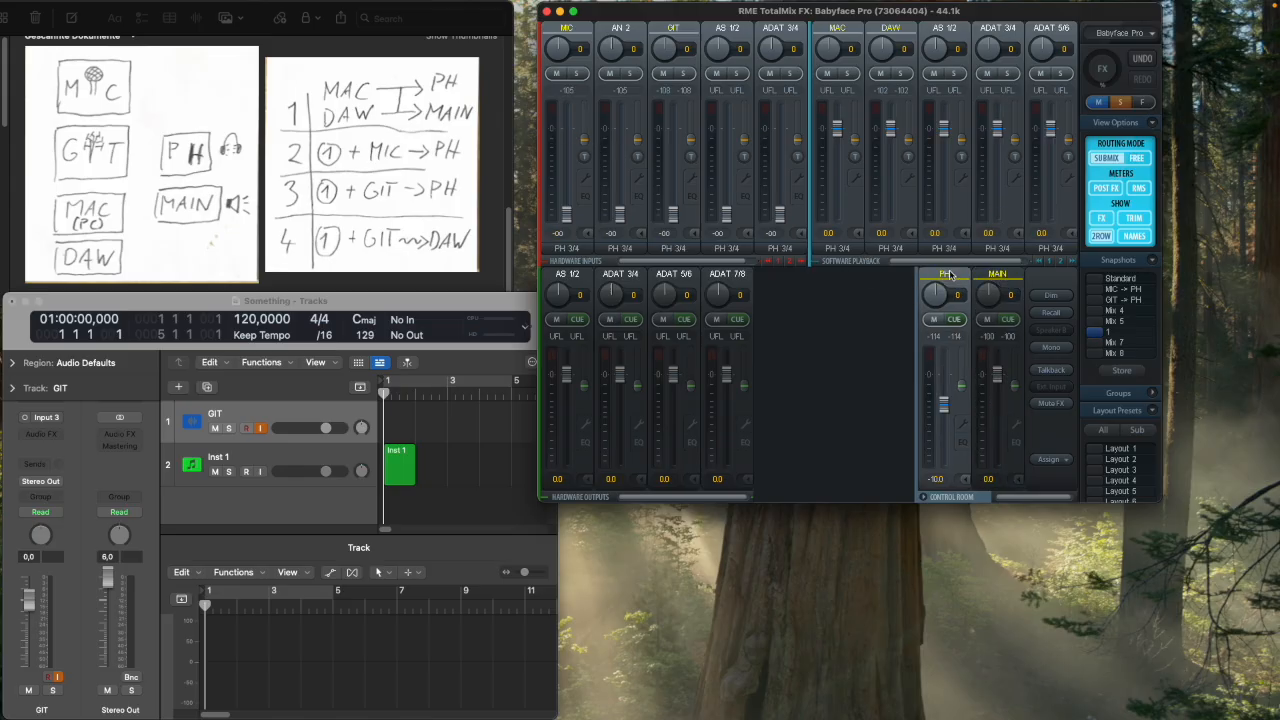
ctrl+click(564, 204)
Store the current mix in the Mix 7 snapshot slot and rename that snapshot to "2".
click(1124, 375)
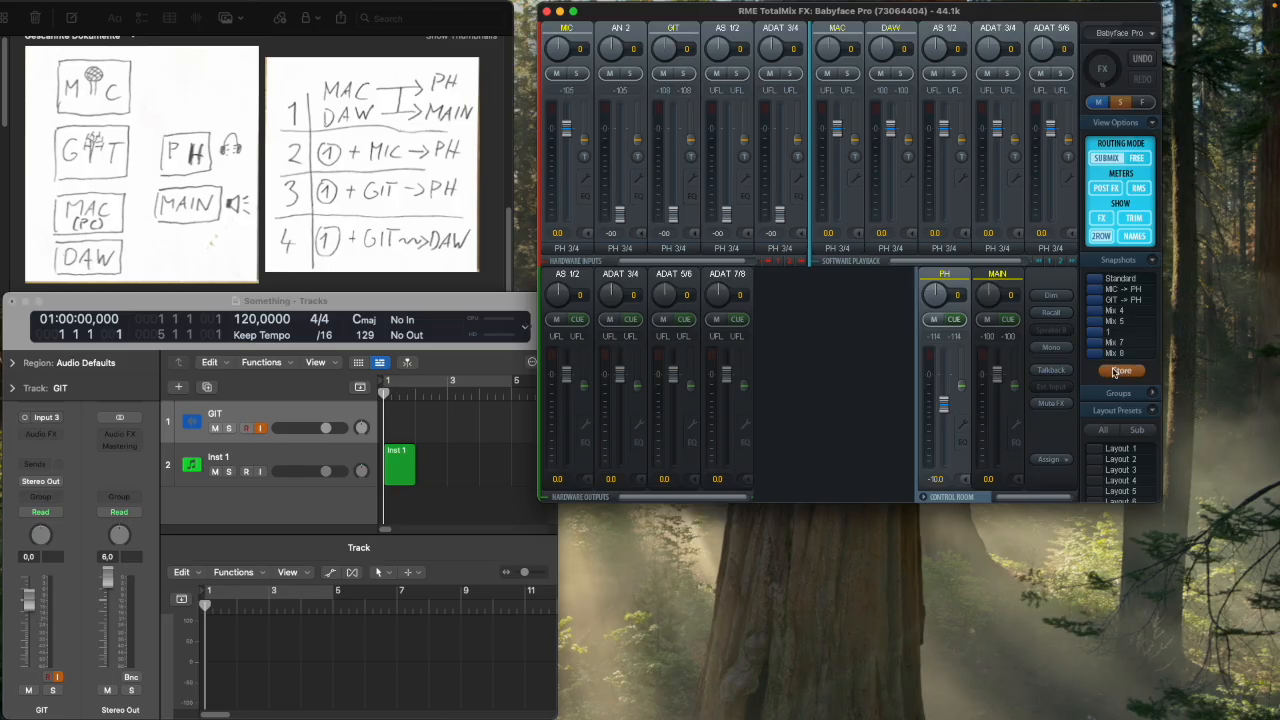
click(1095, 343)
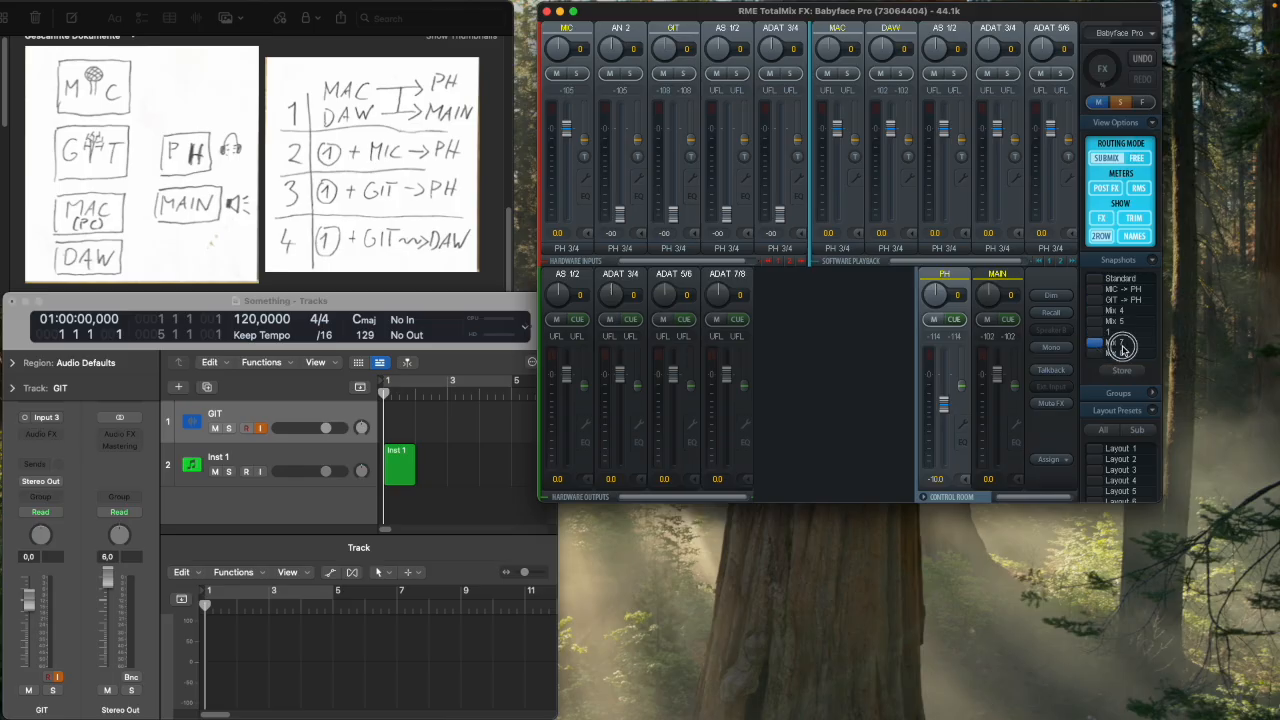
double_click(1097, 347)
text(2)
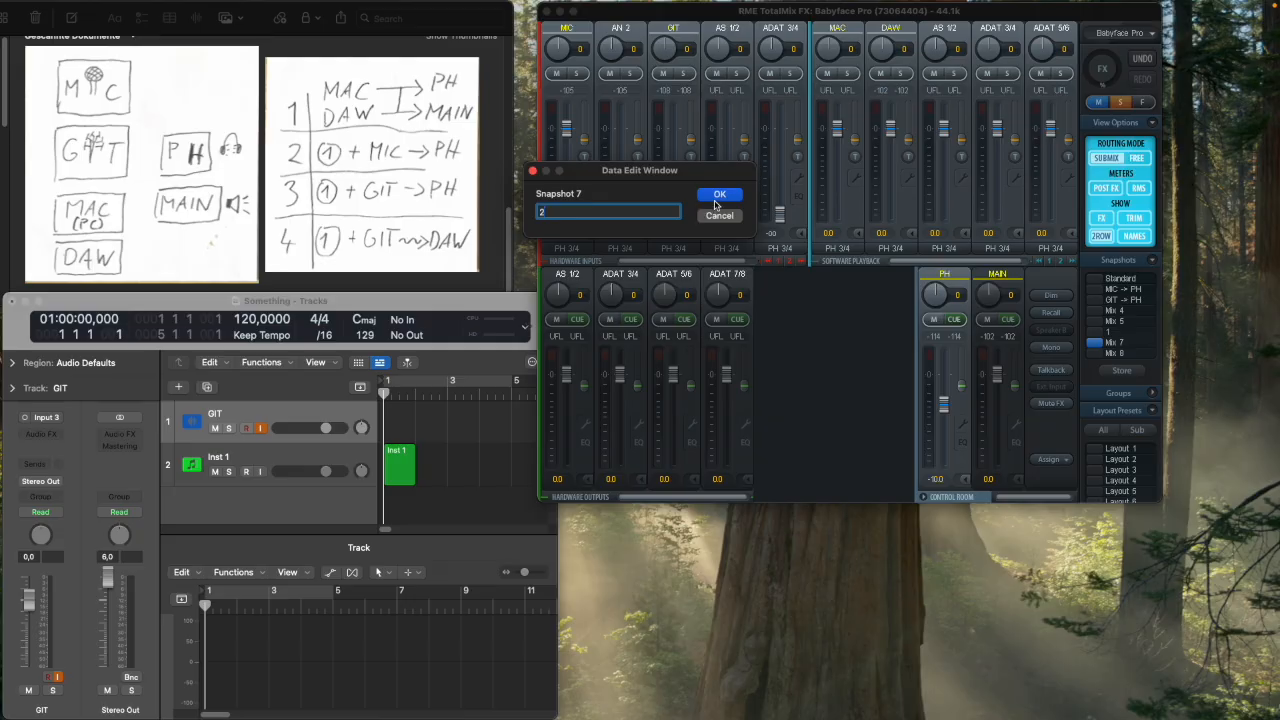
click(719, 198)
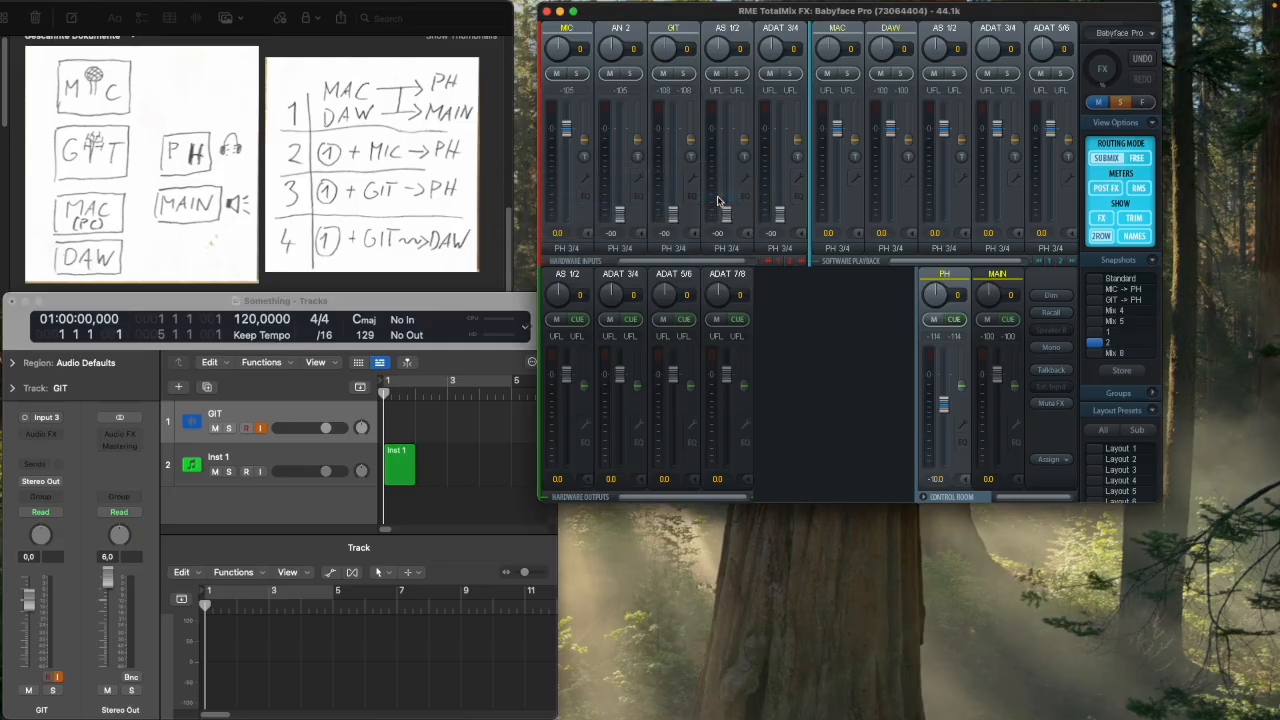
Recall snapshot 1 and raise the GIT input to 0.0 dB in the PH submix.
click(1100, 335)
ctrl+click(675, 213)
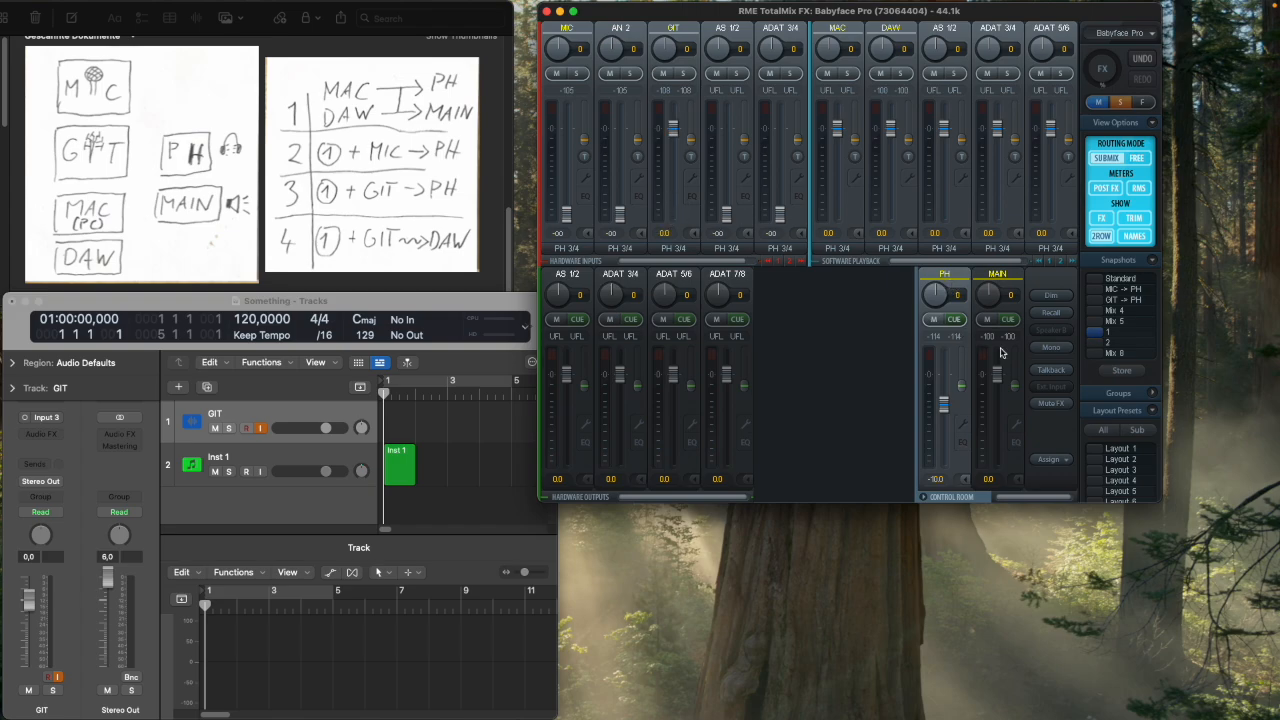
Store the current mix in the Mix 8 snapshot slot and rename that snapshot to "3".
click(1124, 372)
click(1128, 354)
text(3)
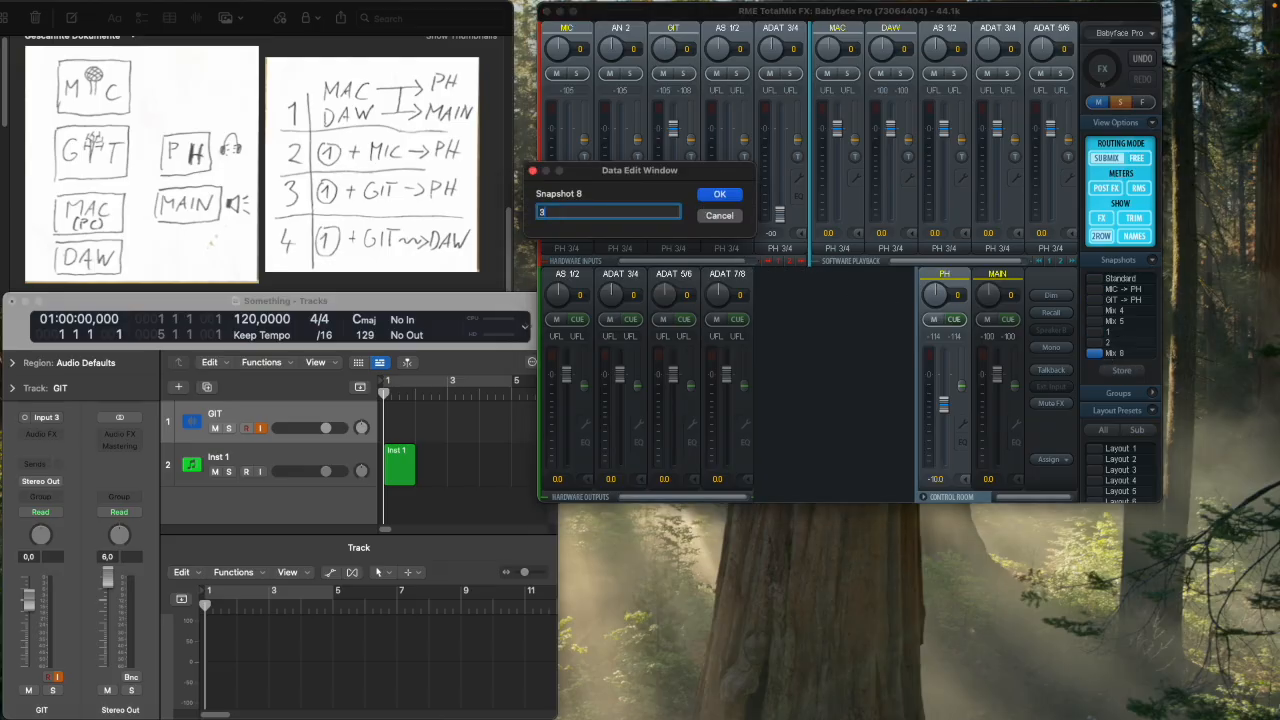
click(717, 200)
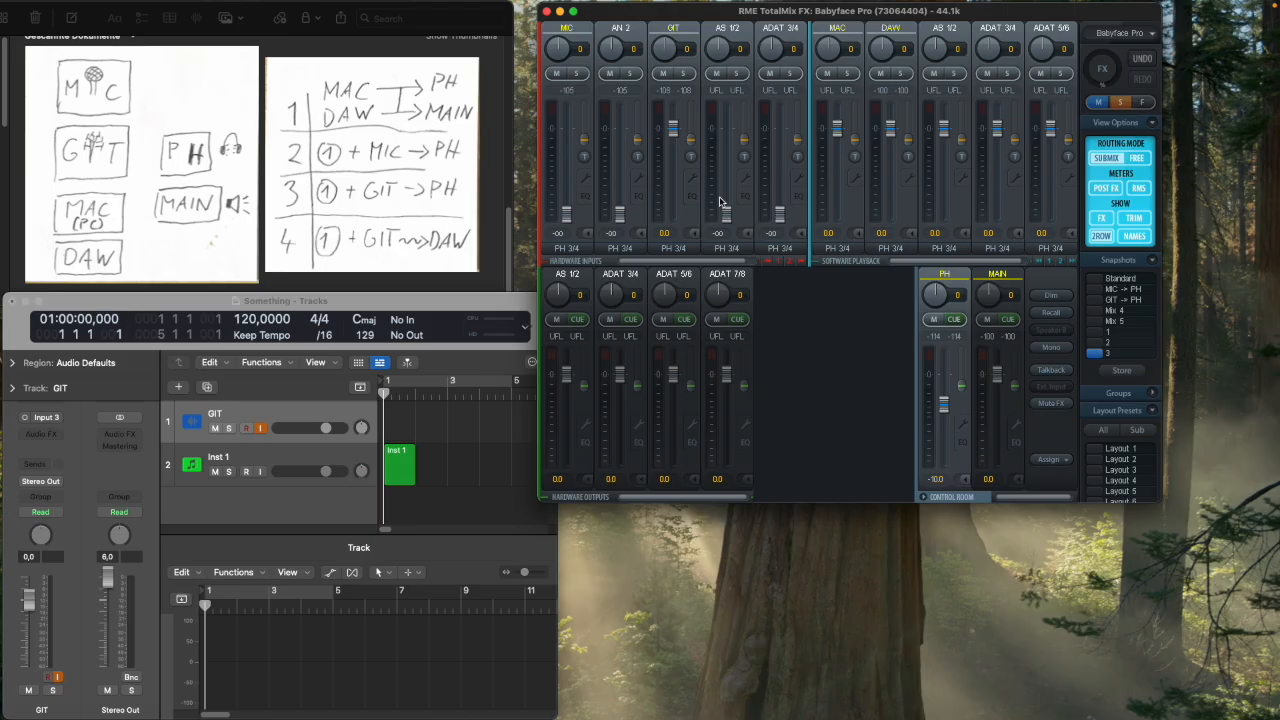